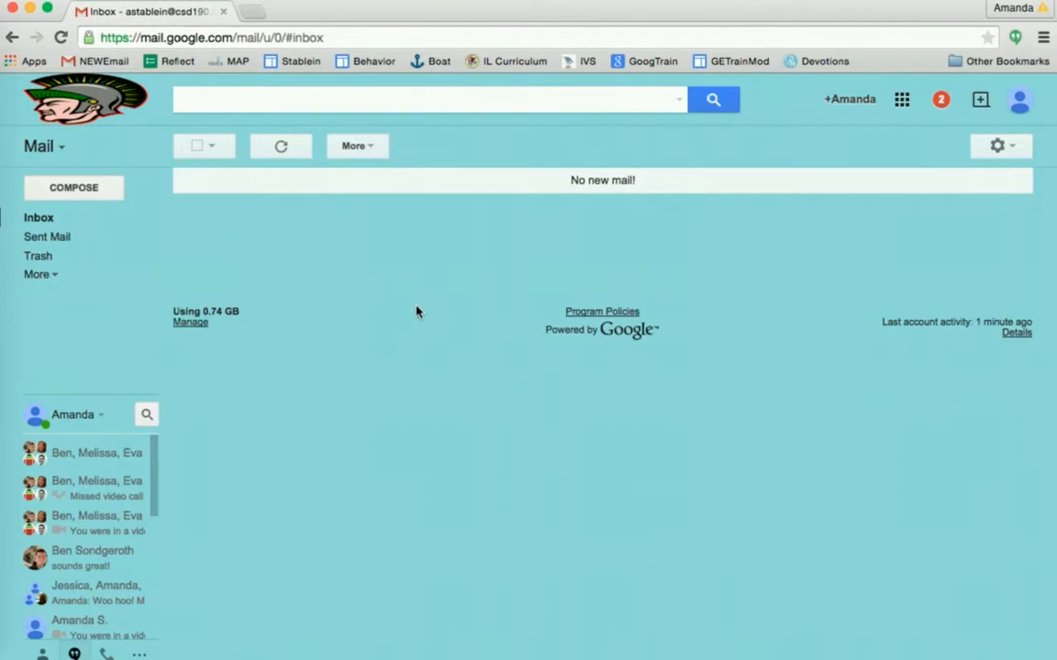
# - Open Google Calendar from the Gmail apps grid, then load calendar.google.com in a new tab
pyautogui.click(902, 101)
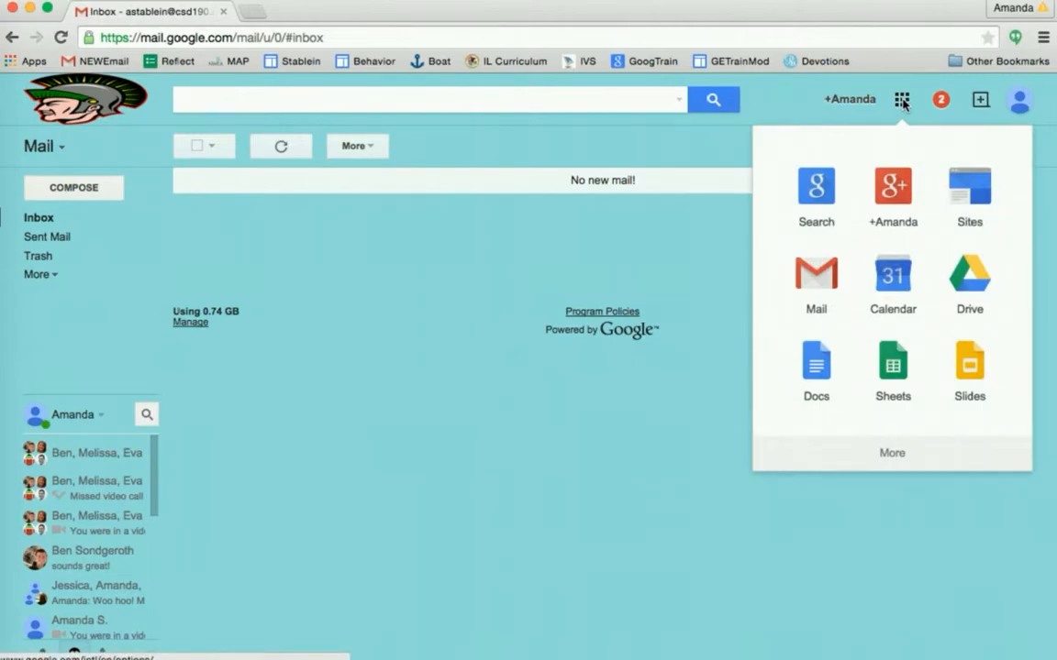
pyautogui.click(902, 291)
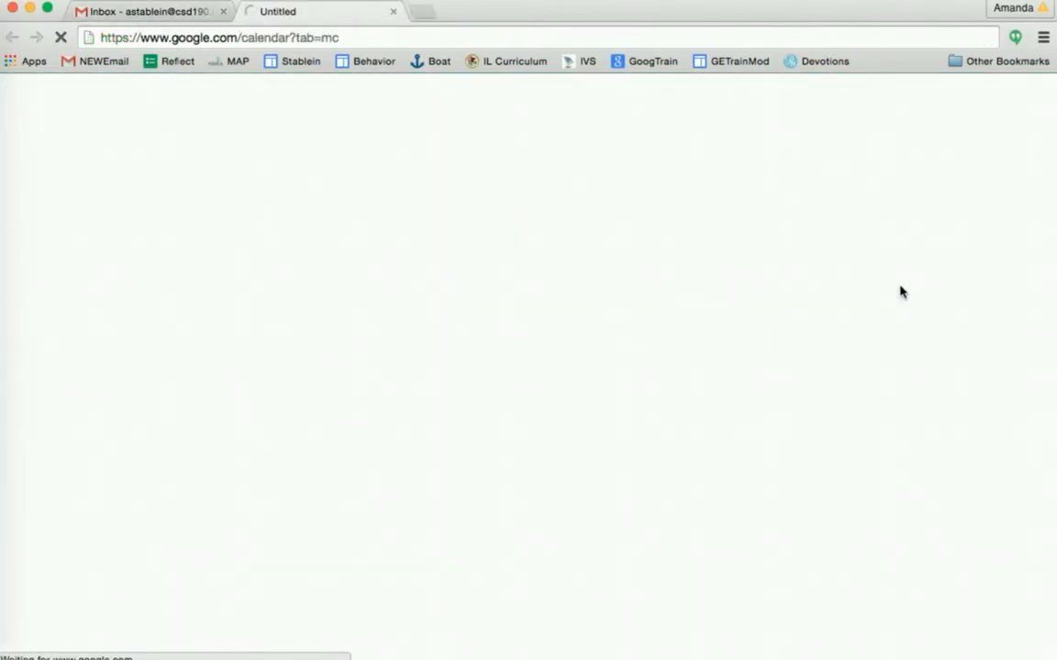
pyautogui.click(424, 12)
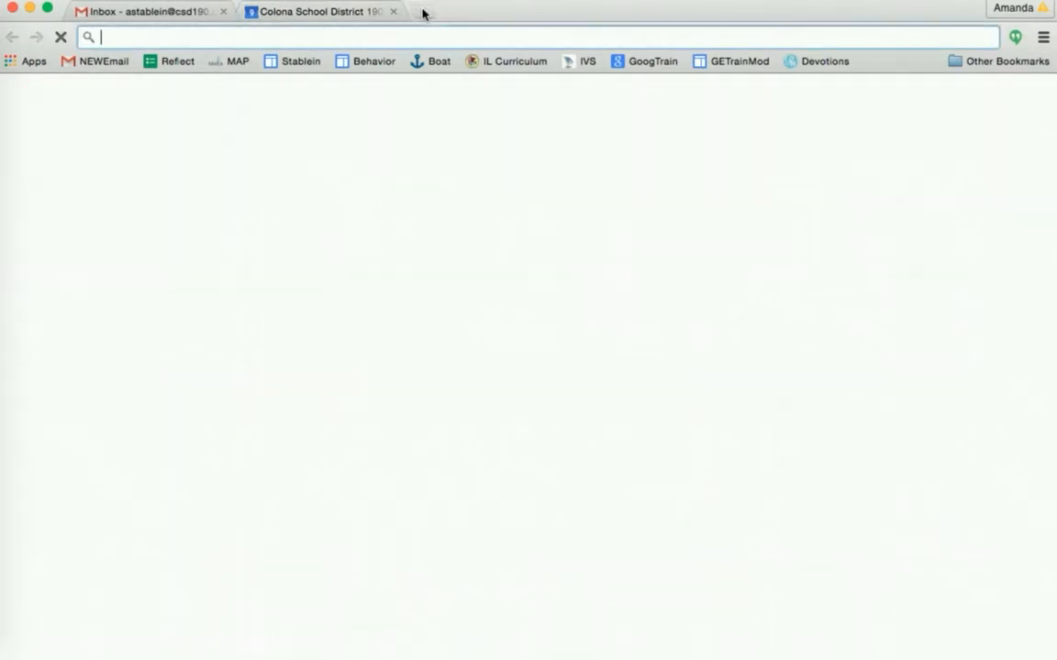
pyautogui.write('calendar')
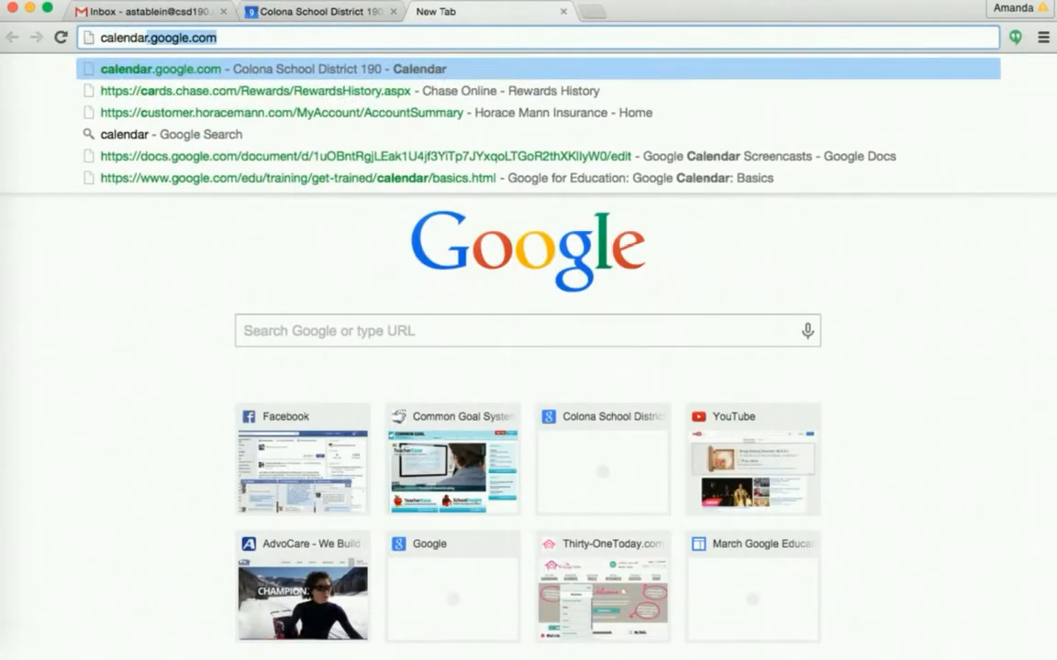
pyautogui.write('.google.com')
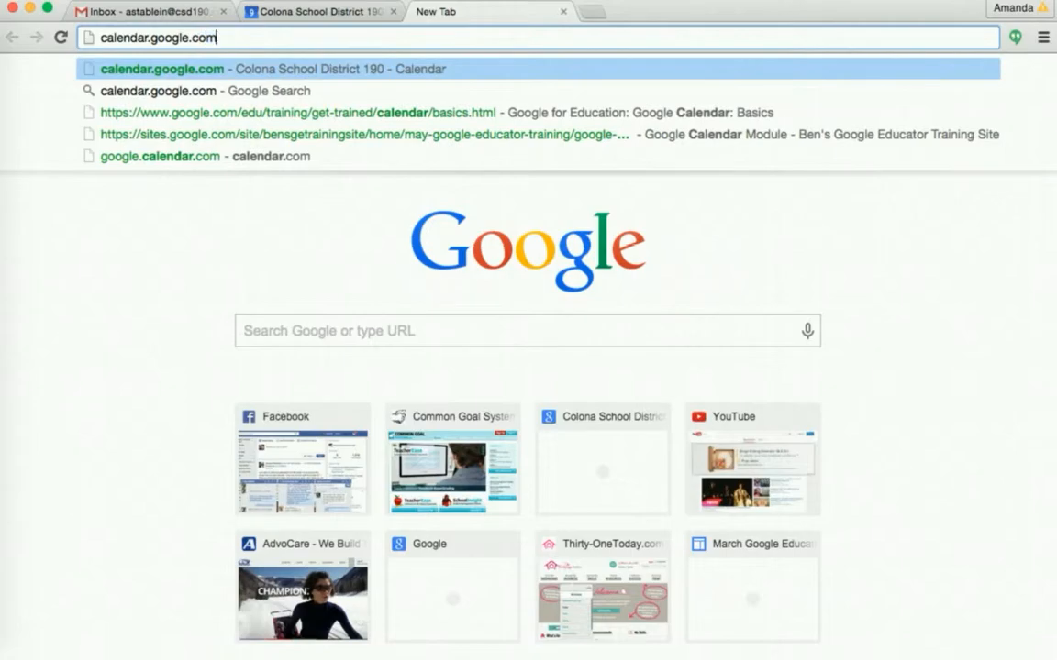
pyautogui.press('Return')
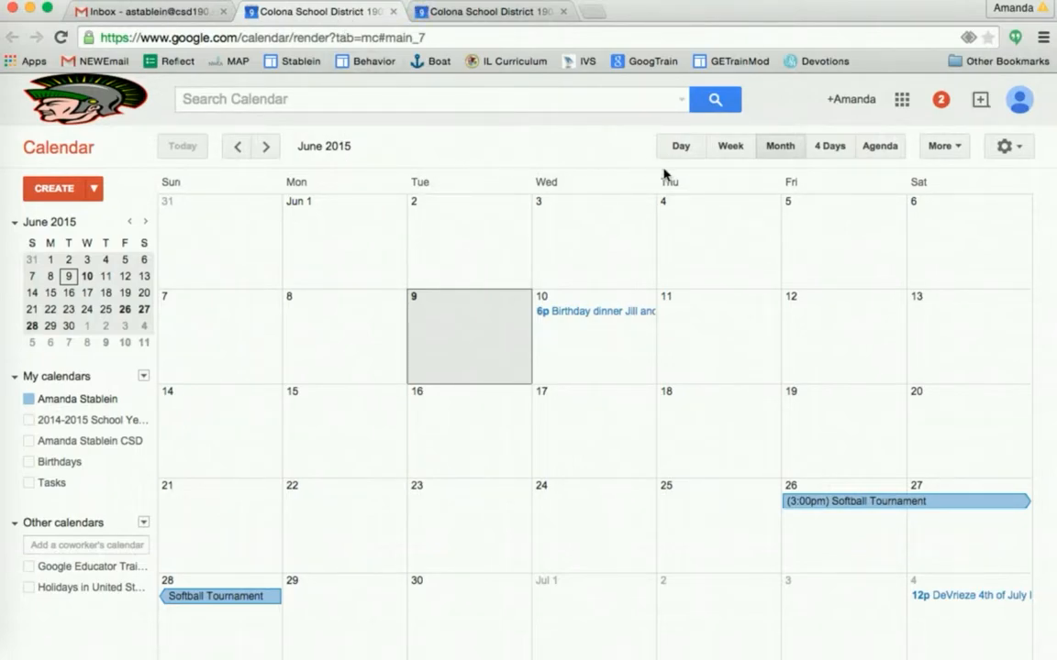
# - Choose Create new calendar from the My calendars dropdown
pyautogui.click(1006, 148)
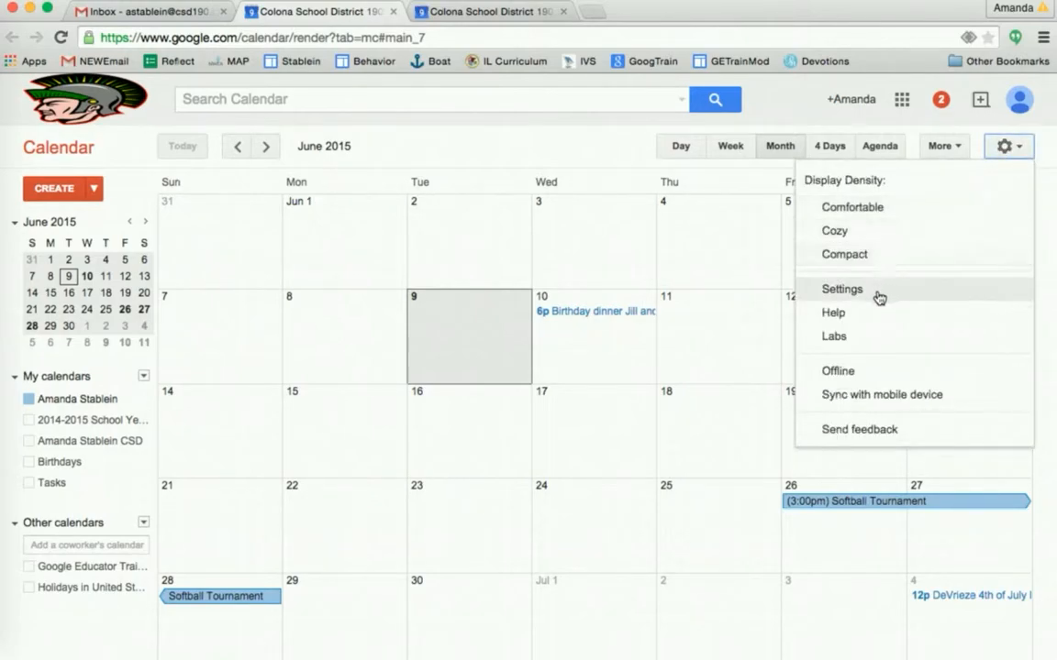
pyautogui.click(464, 136)
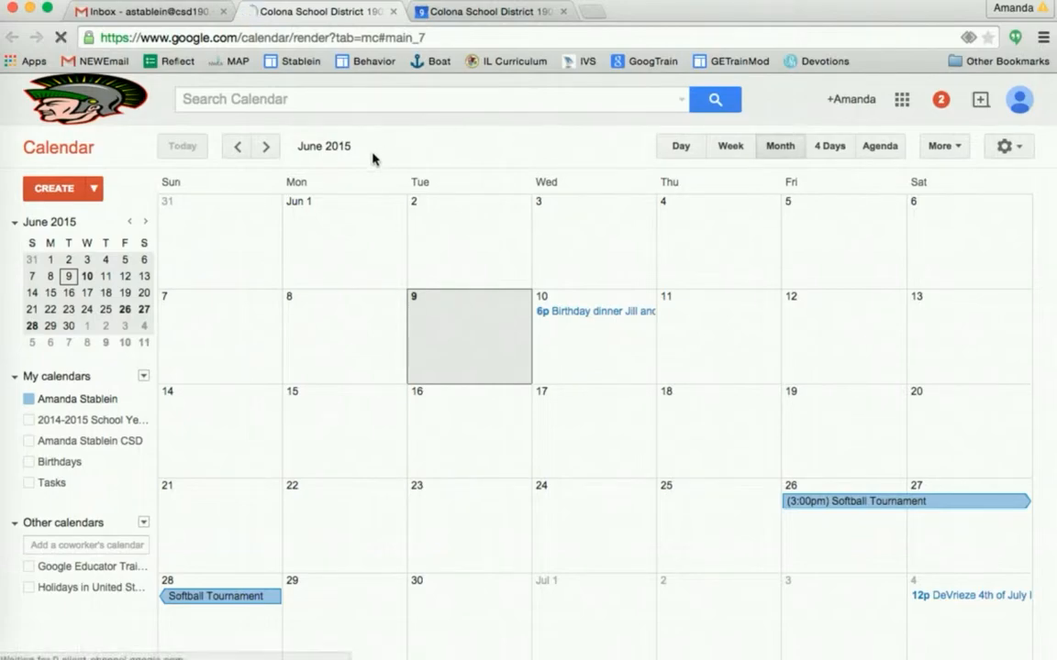
pyautogui.moveTo(143, 404)
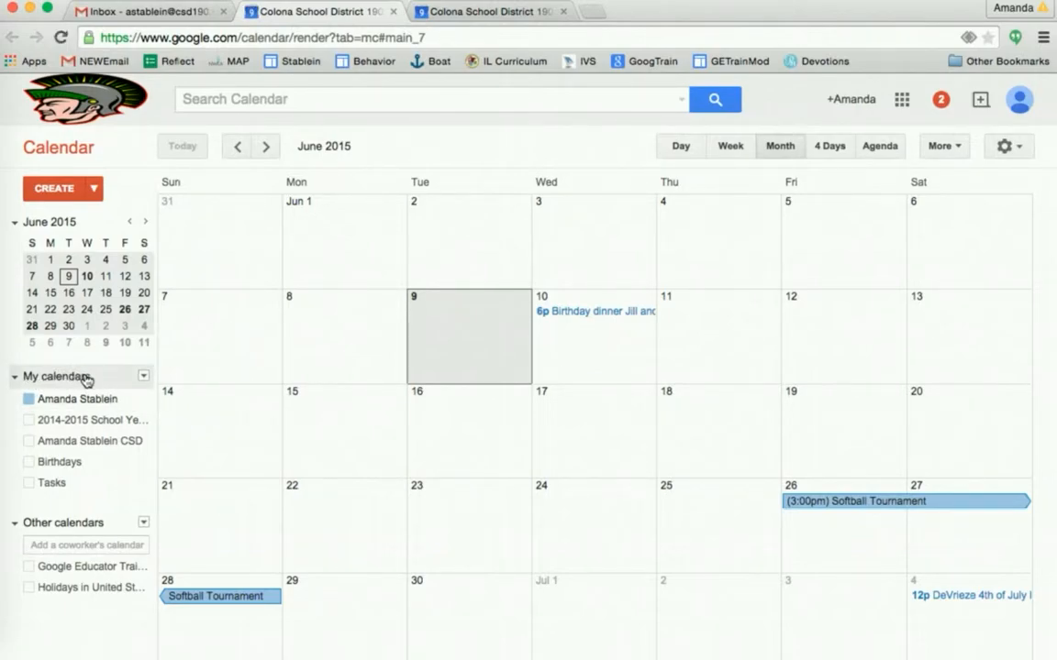
pyautogui.click(144, 380)
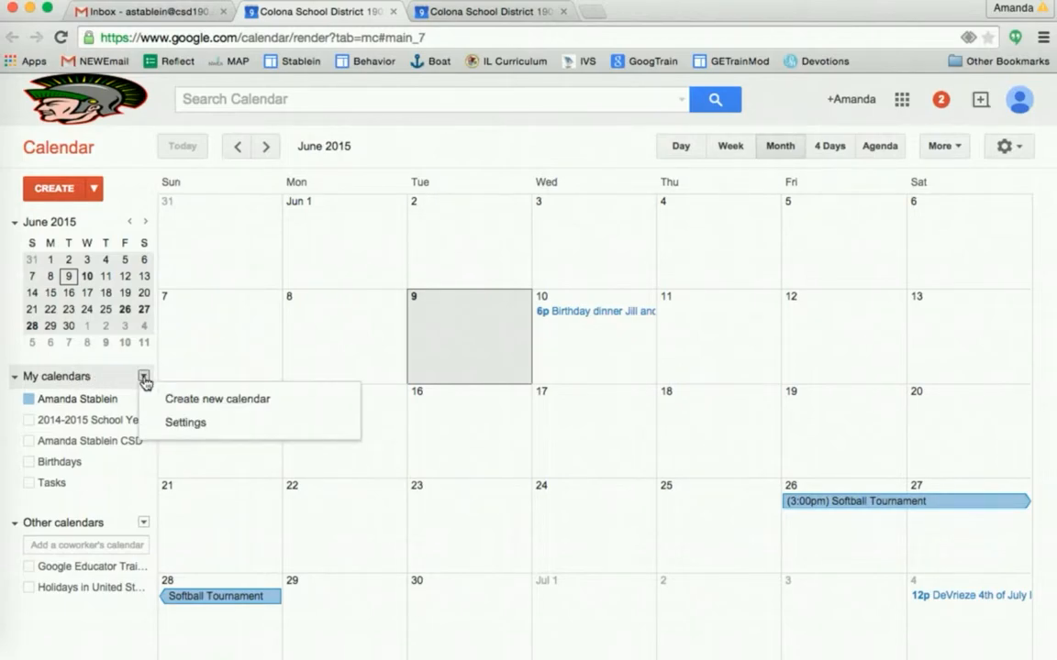
pyautogui.click(176, 402)
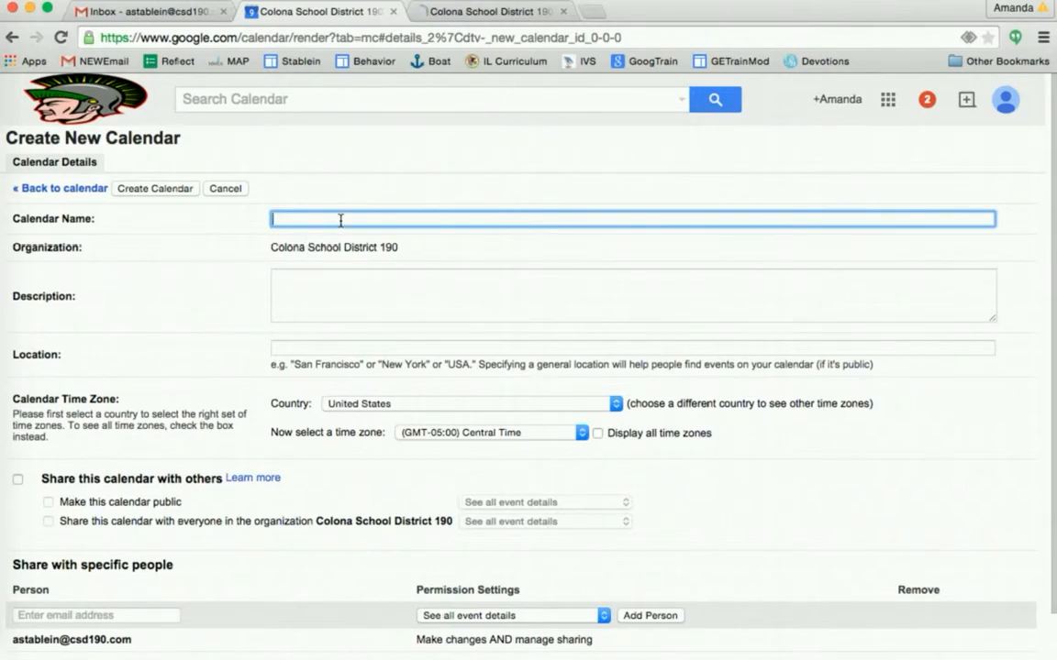
# - Create a 'Lesson Plan' calendar titled with the teacher's name, described as her classroom's lesson plans
pyautogui.write('A. Stablein Lesson Plans')
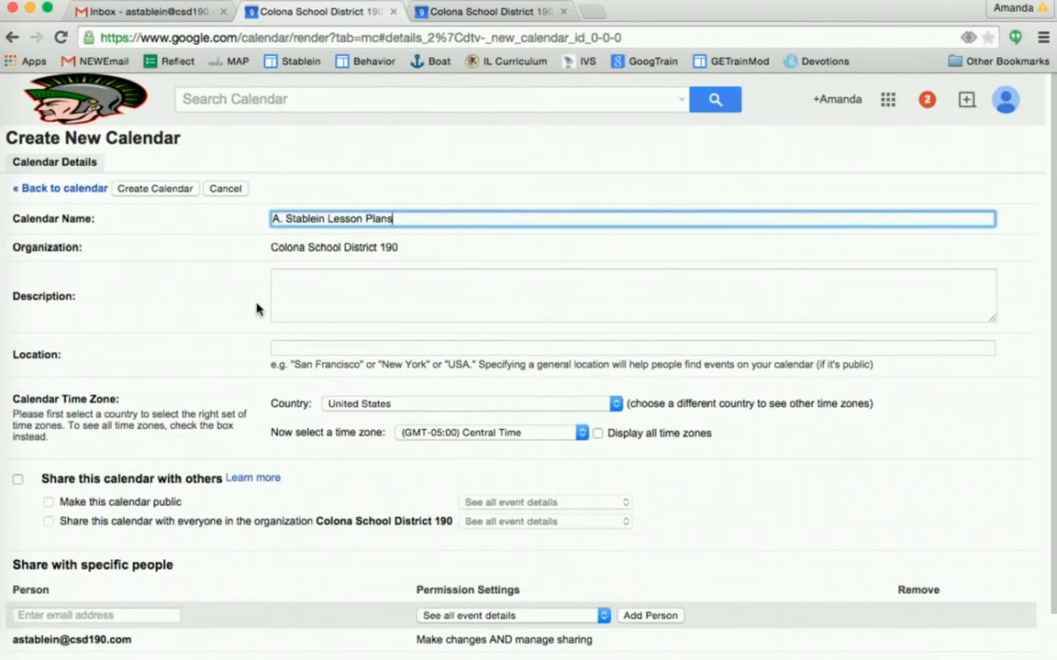
pyautogui.click(325, 297)
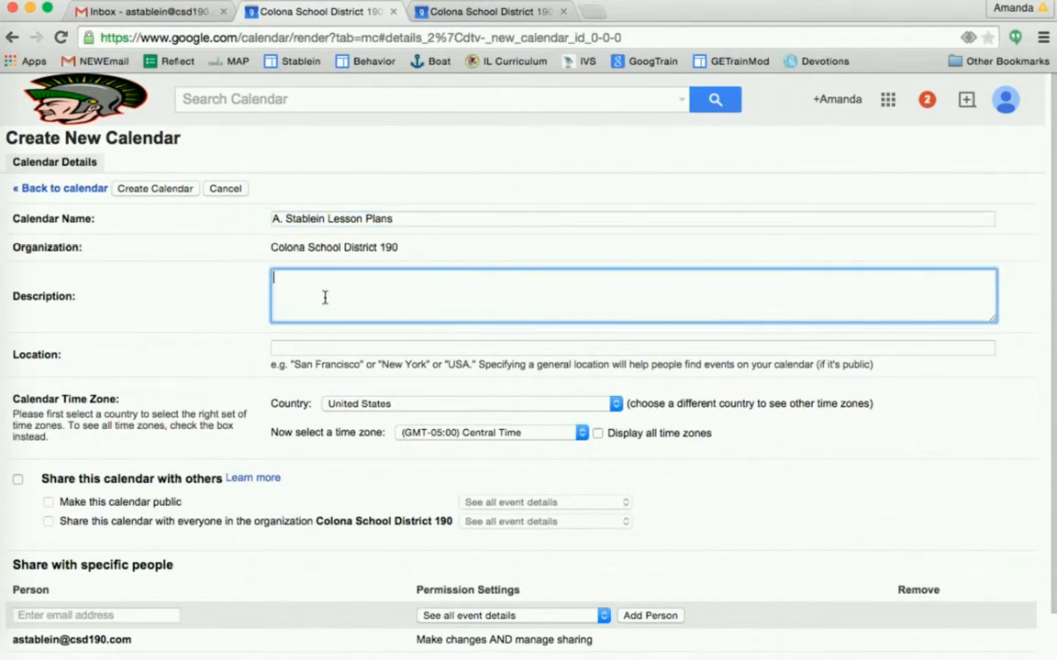
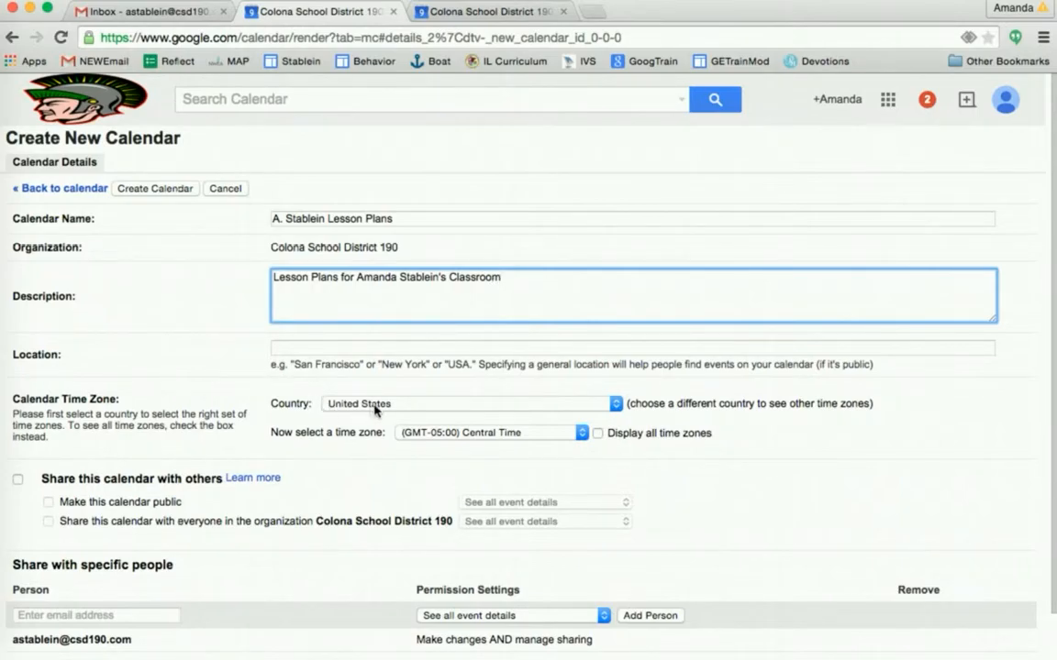
pyautogui.scroll(-2, 455, 440)
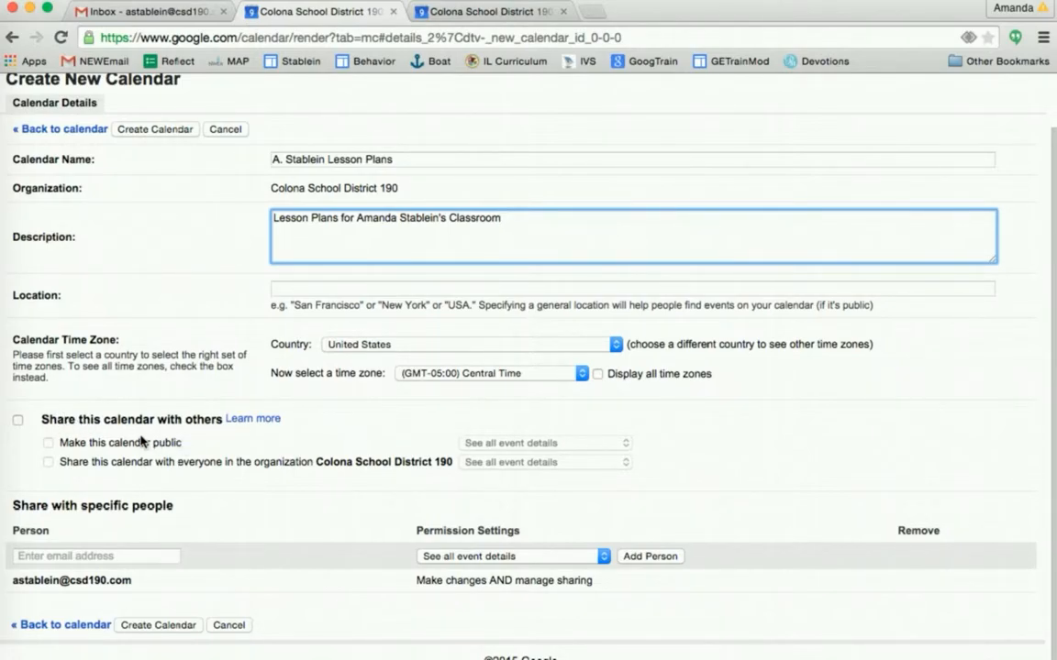
pyautogui.click(156, 626)
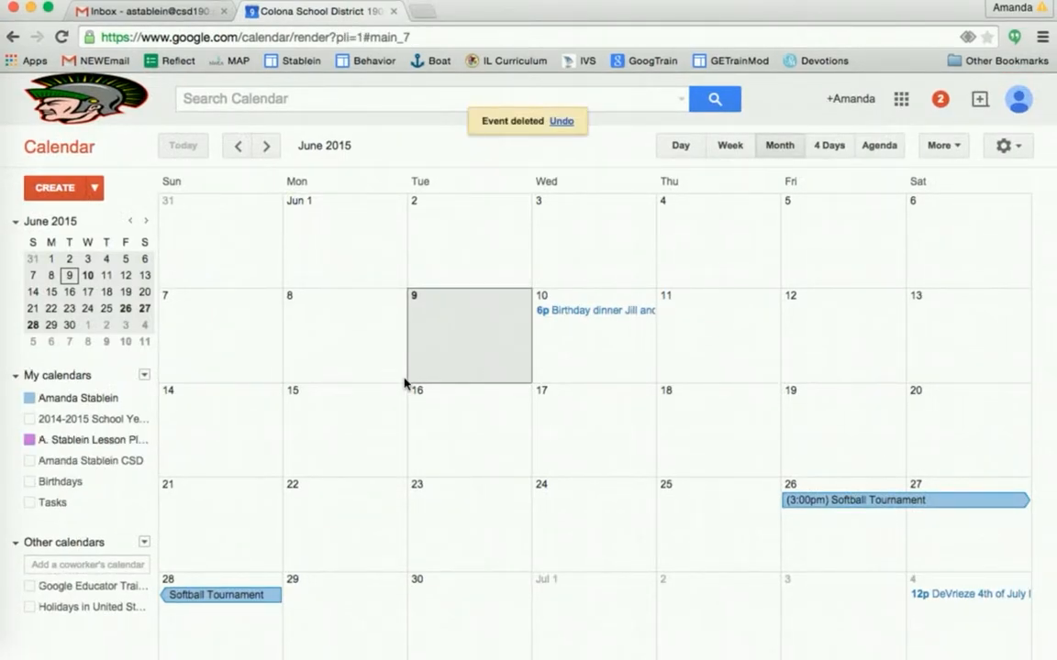
# - Hide the personal calendar, keep the lesson-plans calendar visible, and move ahead to August 2015
pyautogui.click(29, 398)
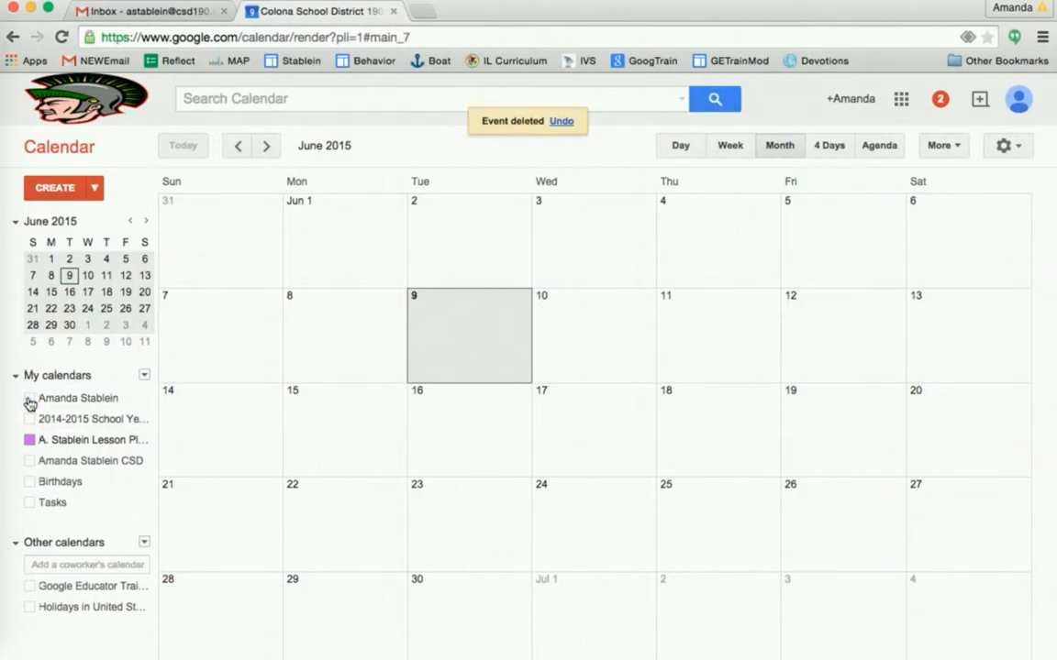
pyautogui.click(79, 442)
pyautogui.click(79, 444)
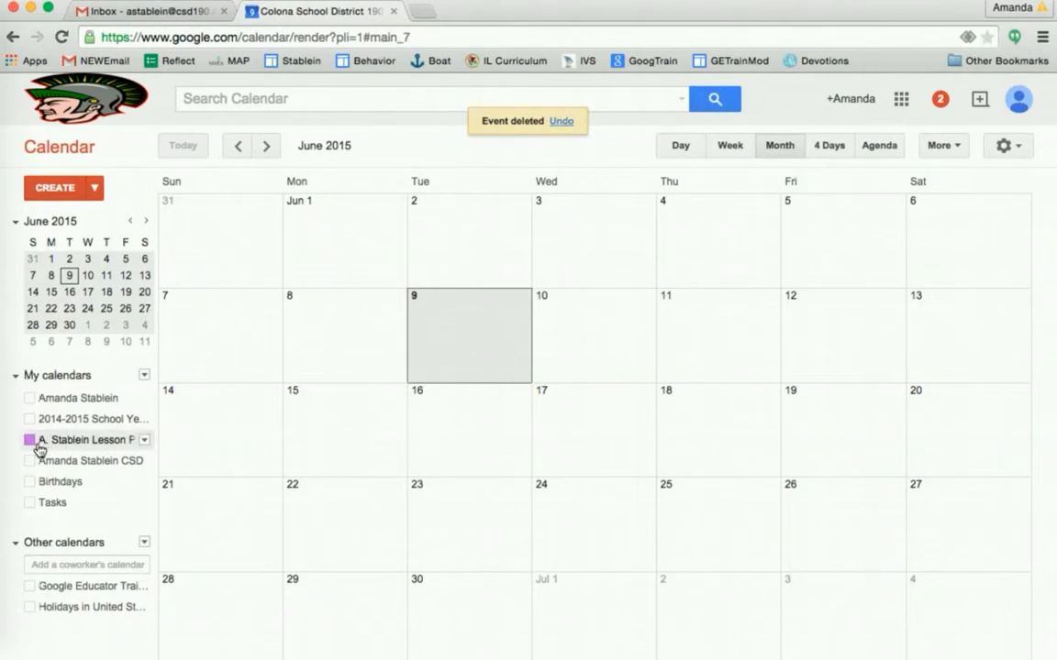
pyautogui.click(31, 442)
pyautogui.click(268, 147)
pyautogui.click(267, 147)
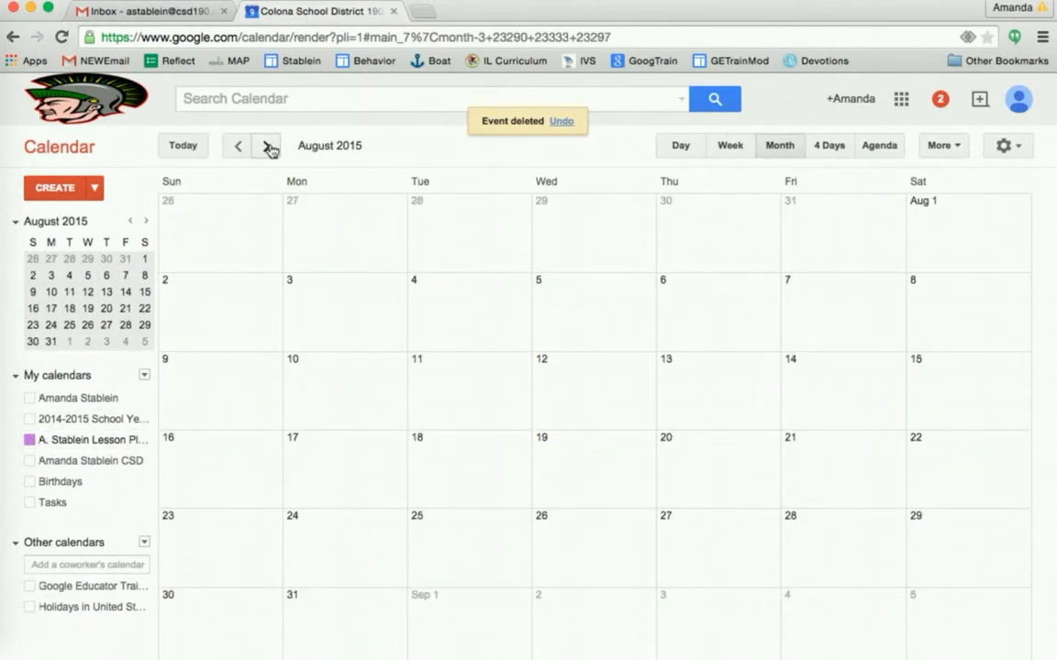
# - Start an 'Attendance and Announcements' event on Monday, August 3 and open its full editor
pyautogui.click(337, 312)
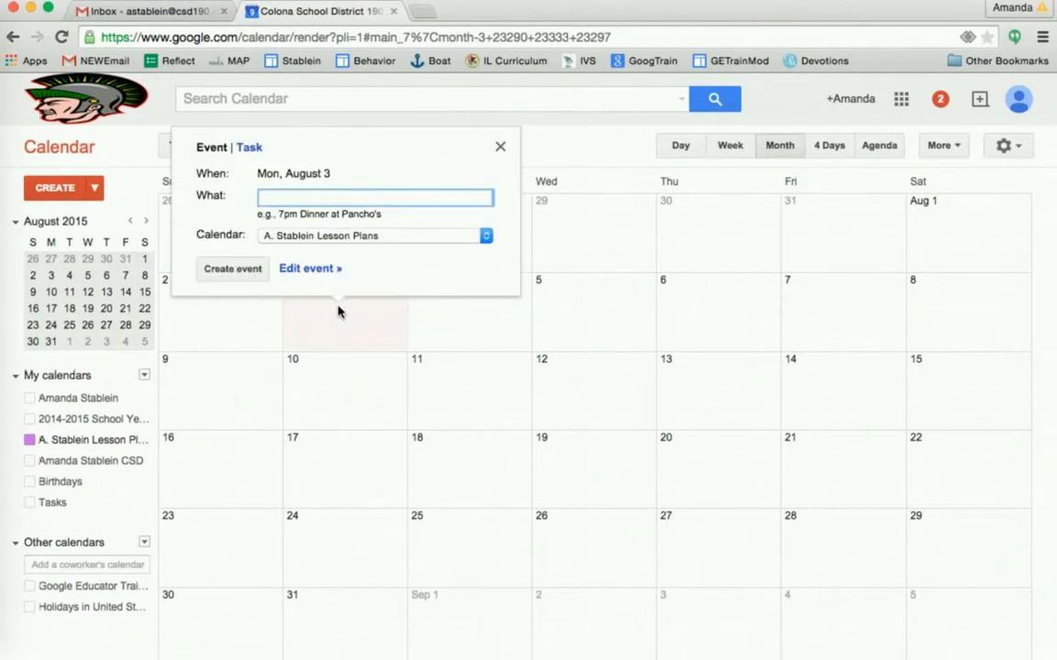
pyautogui.write('Attendance and Ann')
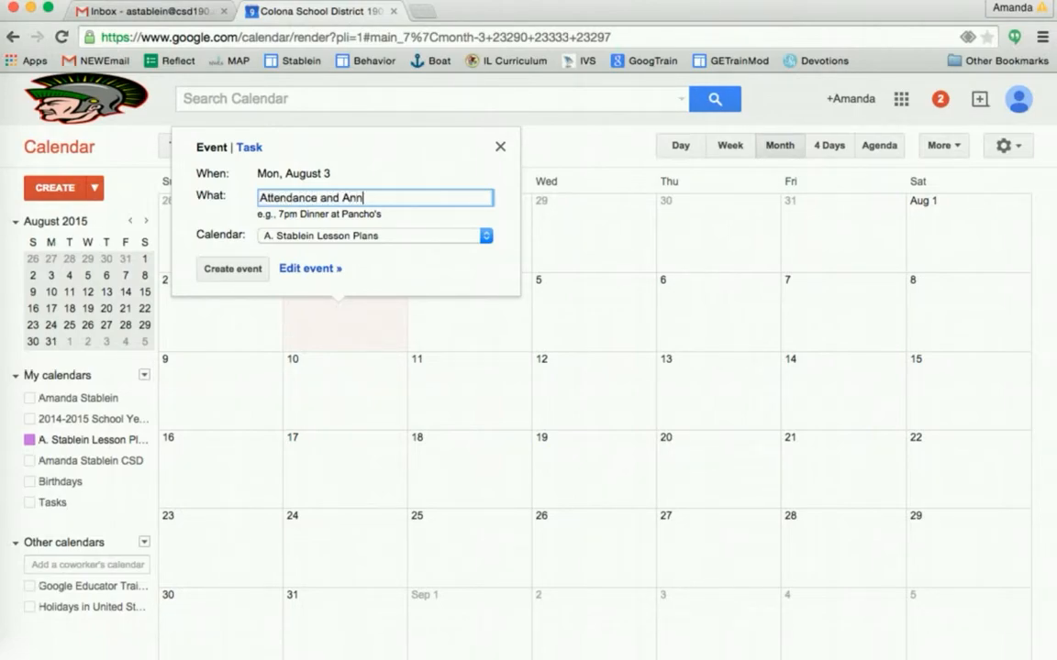
pyautogui.write('ouncements')
pyautogui.click(316, 270)
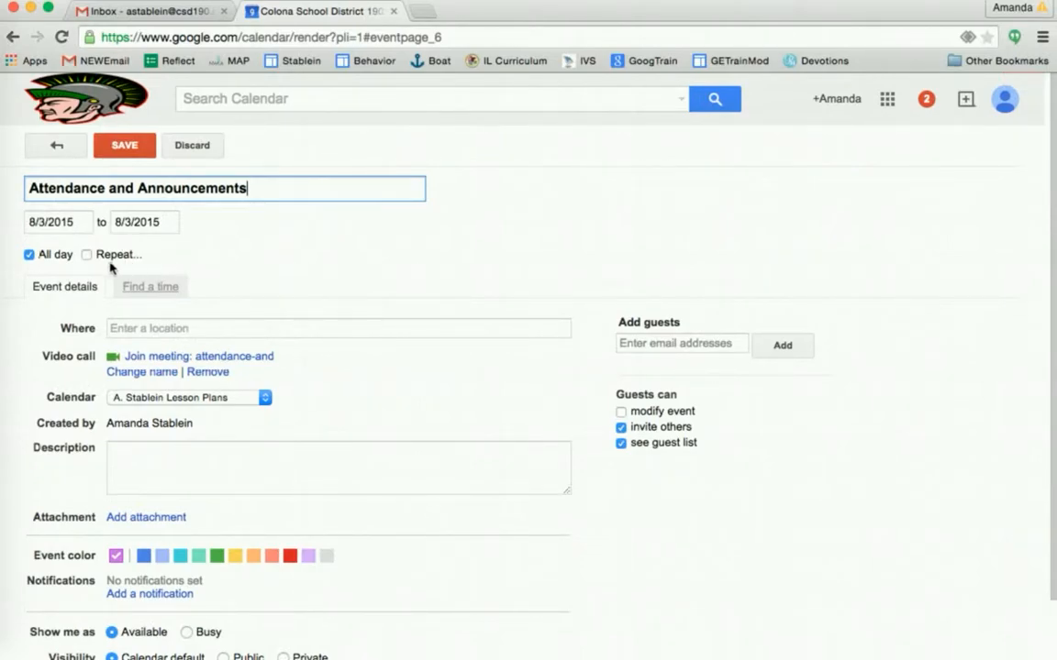
# - Switch the event from all day to 8:20am–8:30am
pyautogui.click(29, 255)
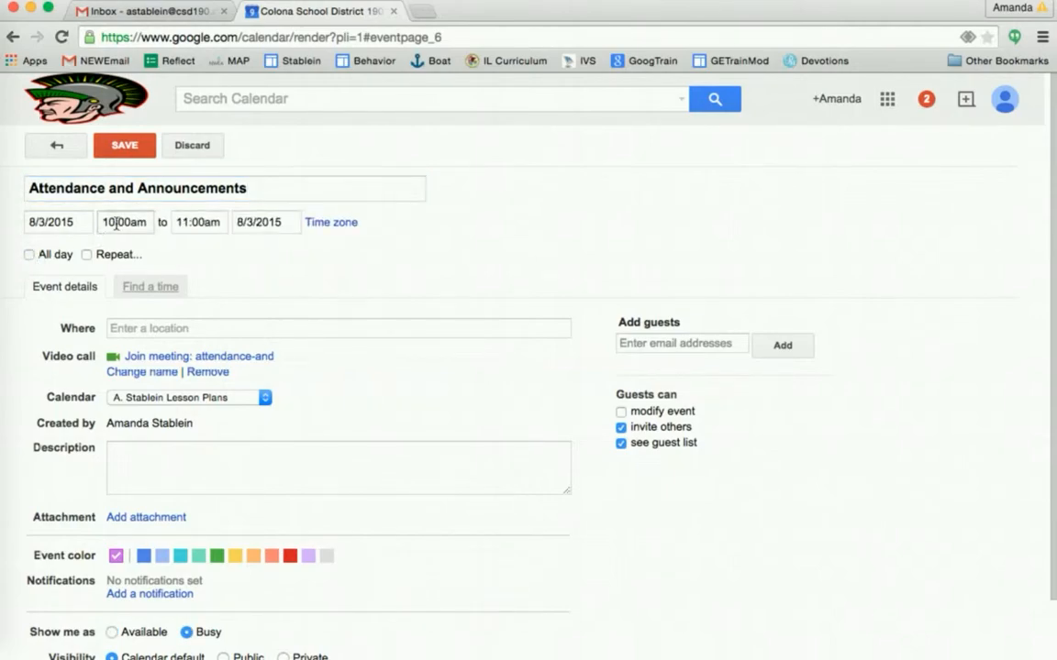
pyautogui.click(128, 224)
pyautogui.moveTo(125, 222); pyautogui.dragTo(88, 222)
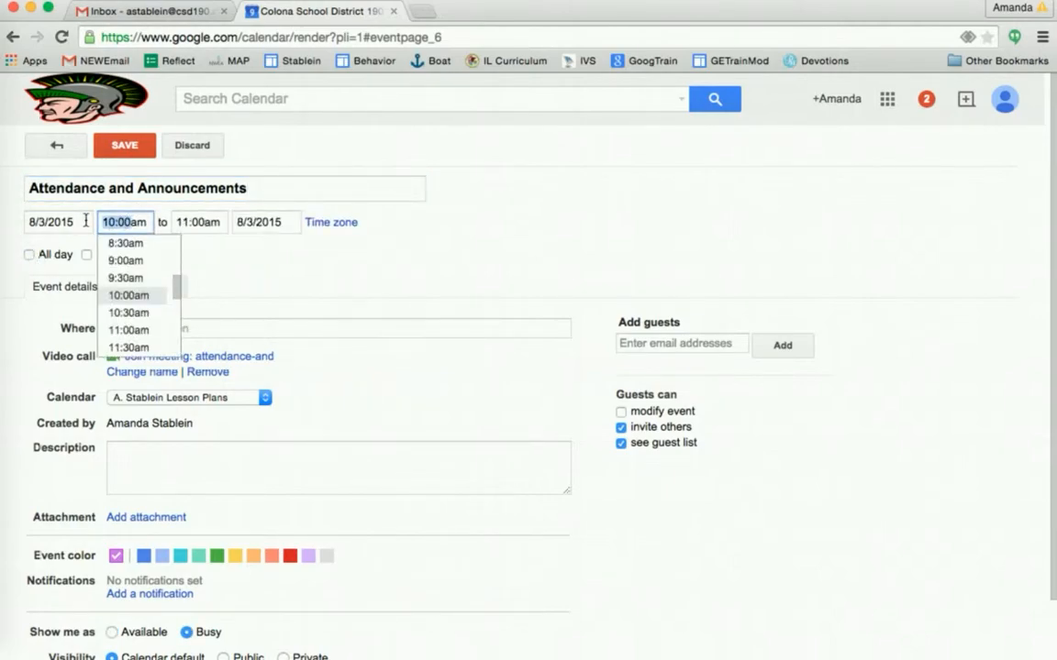
pyautogui.write('8:20')
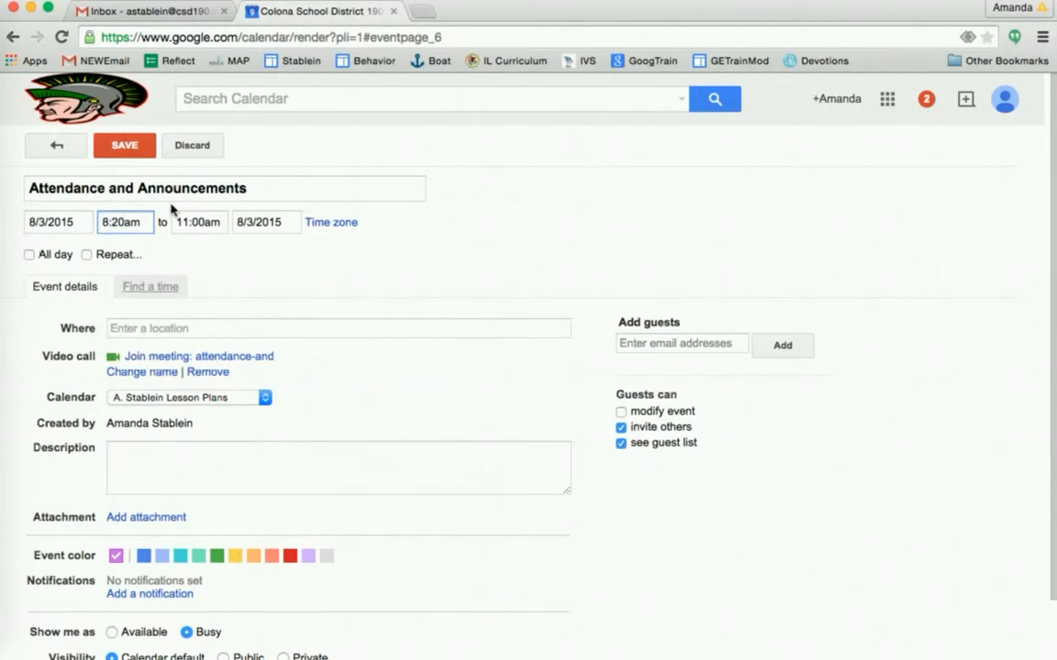
pyautogui.click(208, 224)
pyautogui.moveTo(198, 223); pyautogui.dragTo(187, 225)
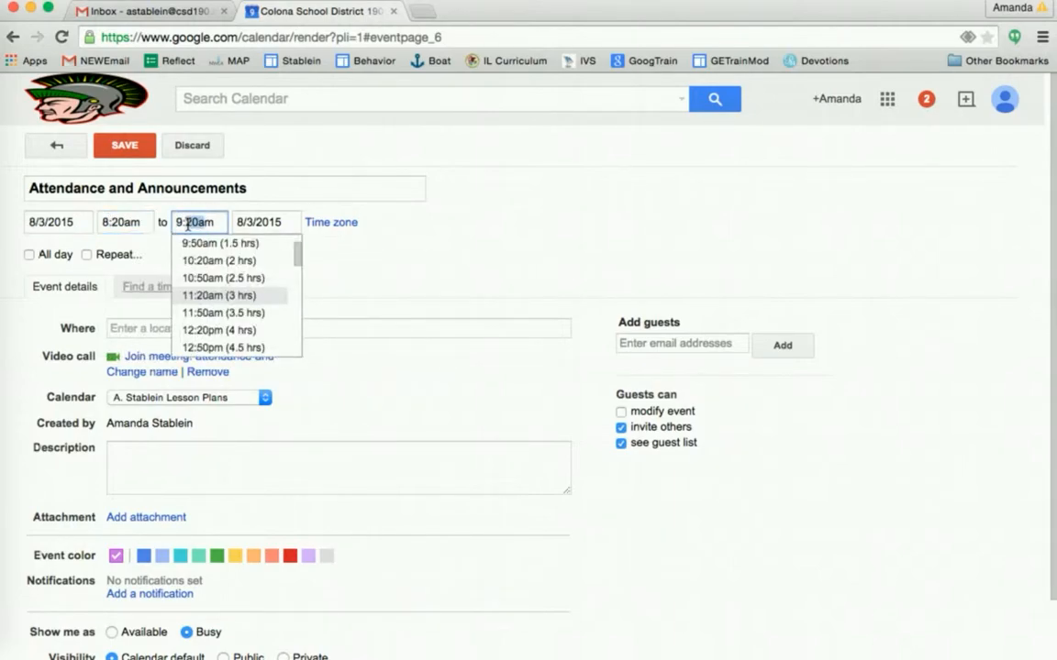
pyautogui.click(182, 224)
pyautogui.press('BackSpace')
pyautogui.write('8')
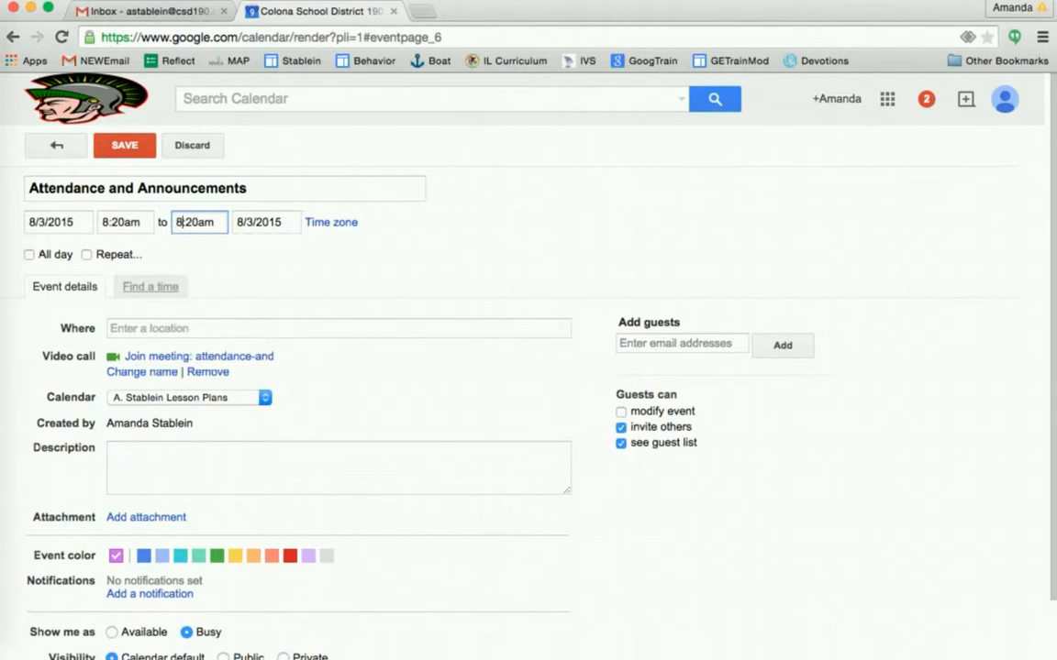
pyautogui.press('BackSpace')
pyautogui.write('3')
pyautogui.press('Tab')
pyautogui.click(60, 278)
# - Repeat the event every weekday, ending on October 9, 2015
pyautogui.click(86, 255)
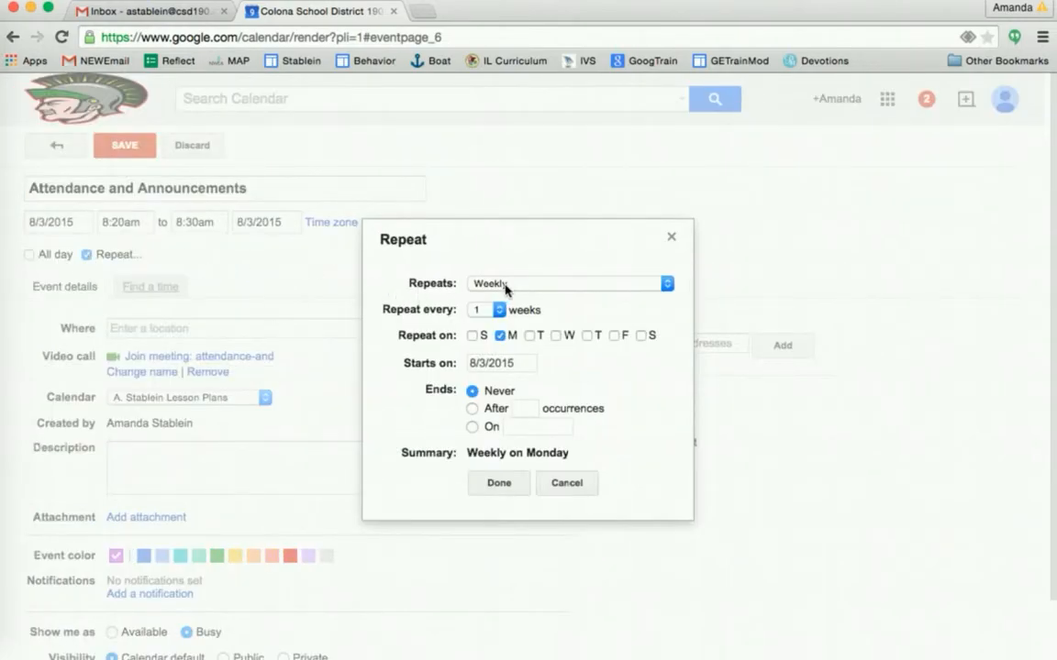
pyautogui.click(505, 284)
pyautogui.click(510, 242)
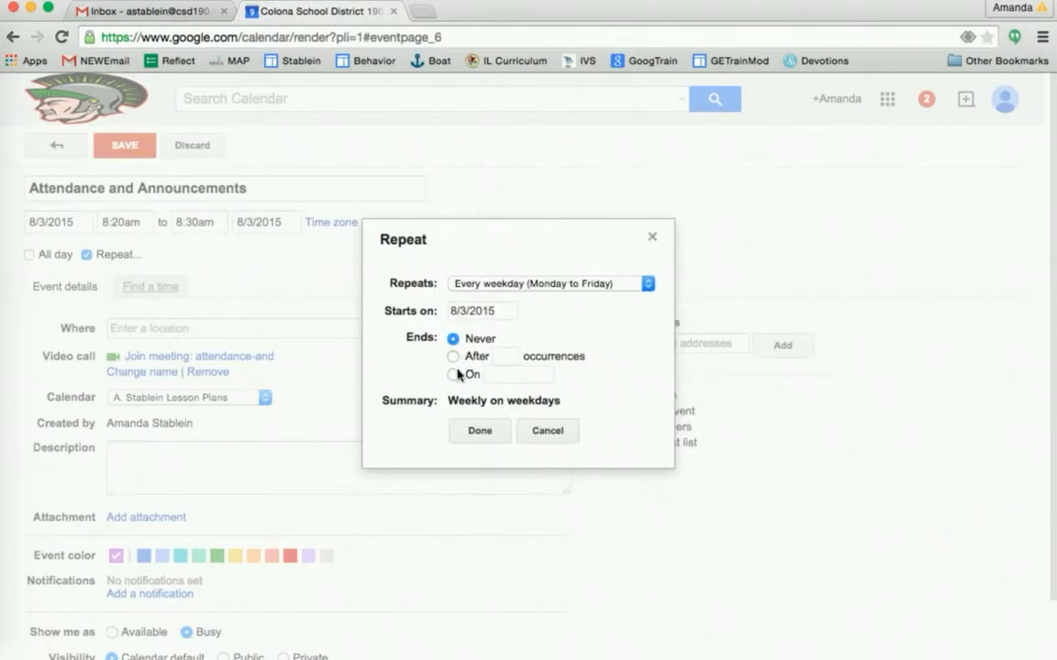
pyautogui.click(453, 374)
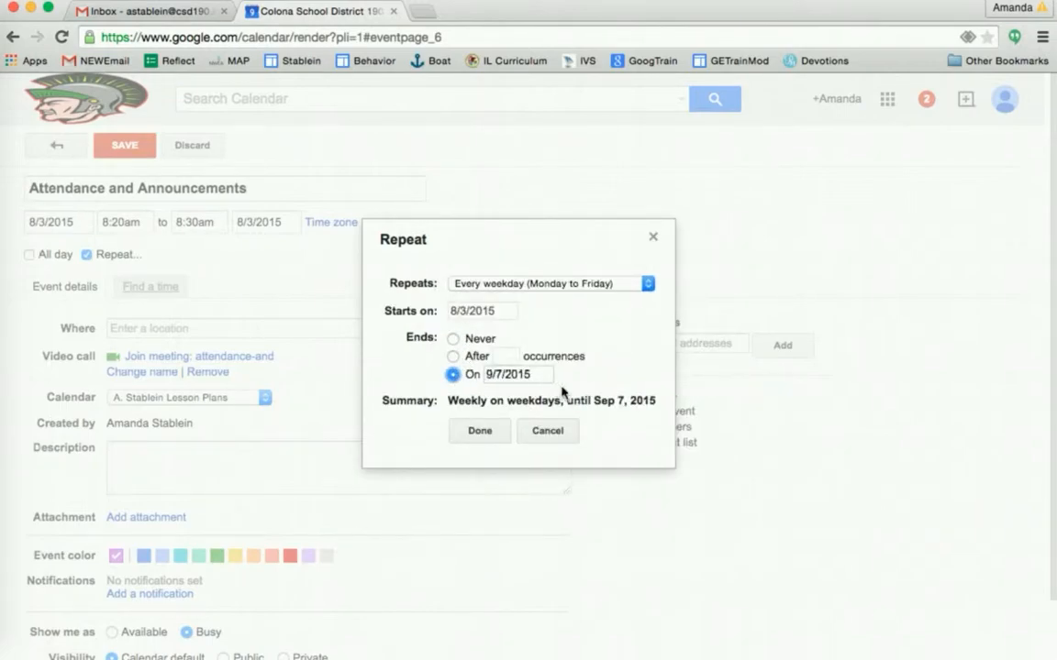
pyautogui.click(542, 376)
pyautogui.click(613, 393)
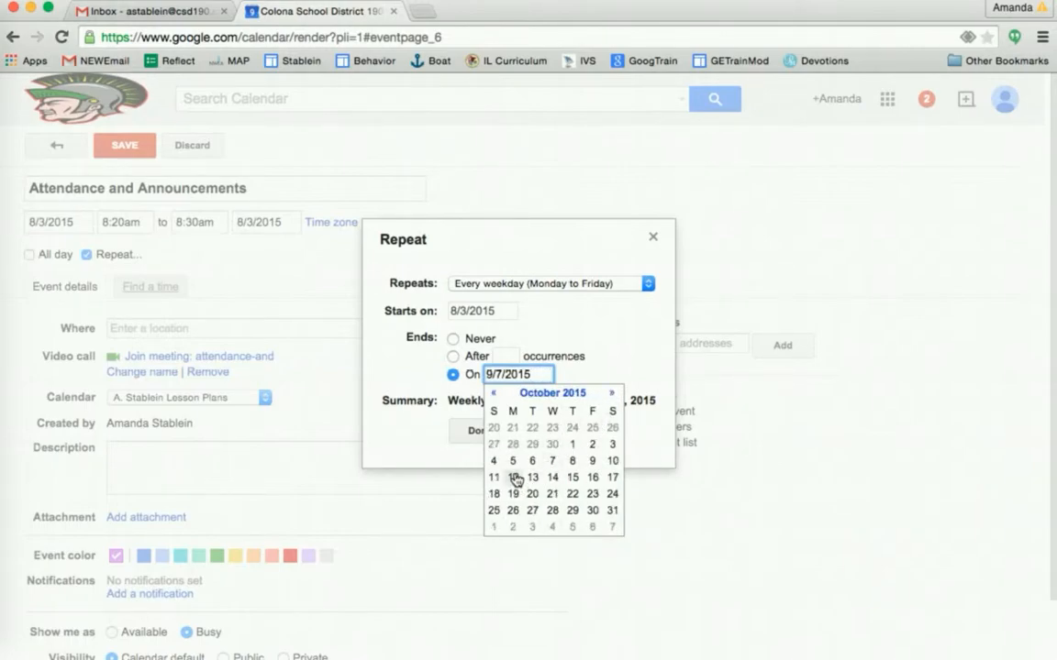
pyautogui.click(593, 462)
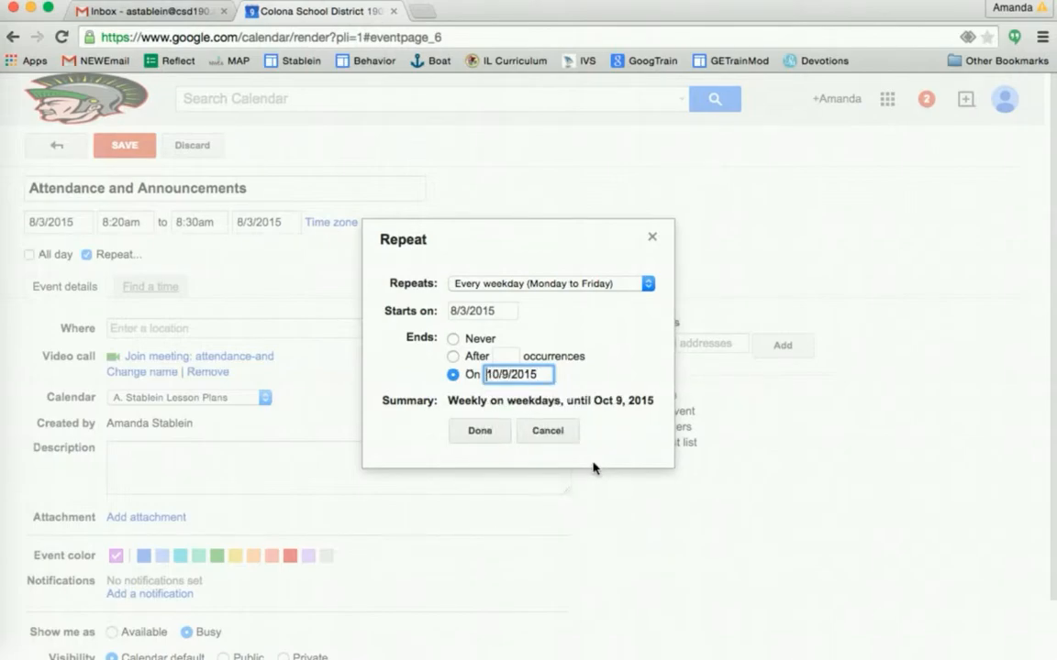
pyautogui.click(480, 431)
# - Add the description 'Enter attendance using TeacherEase. Listen for announcements over intercom'
pyautogui.click(264, 471)
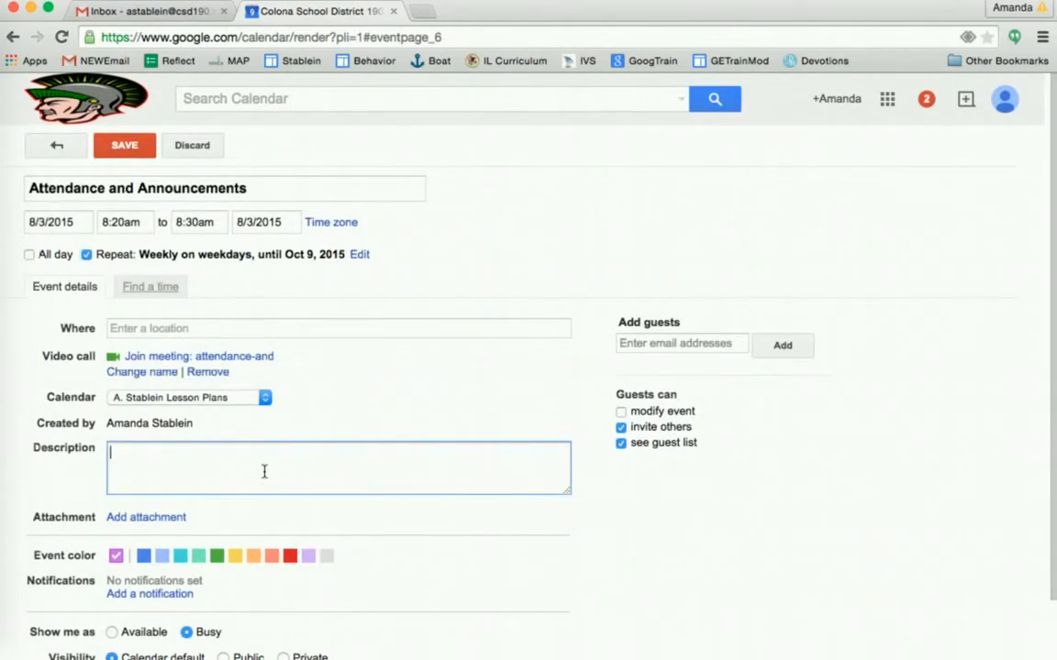
pyautogui.write('Enter attenadance using TeacherEase')
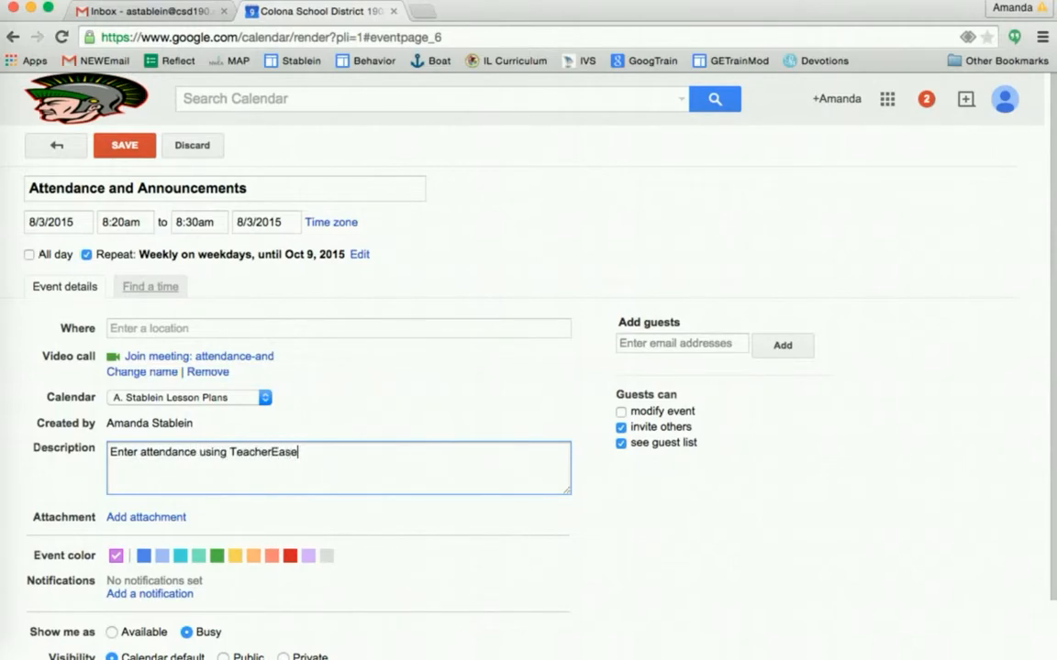
pyautogui.write('. Listen for announc')
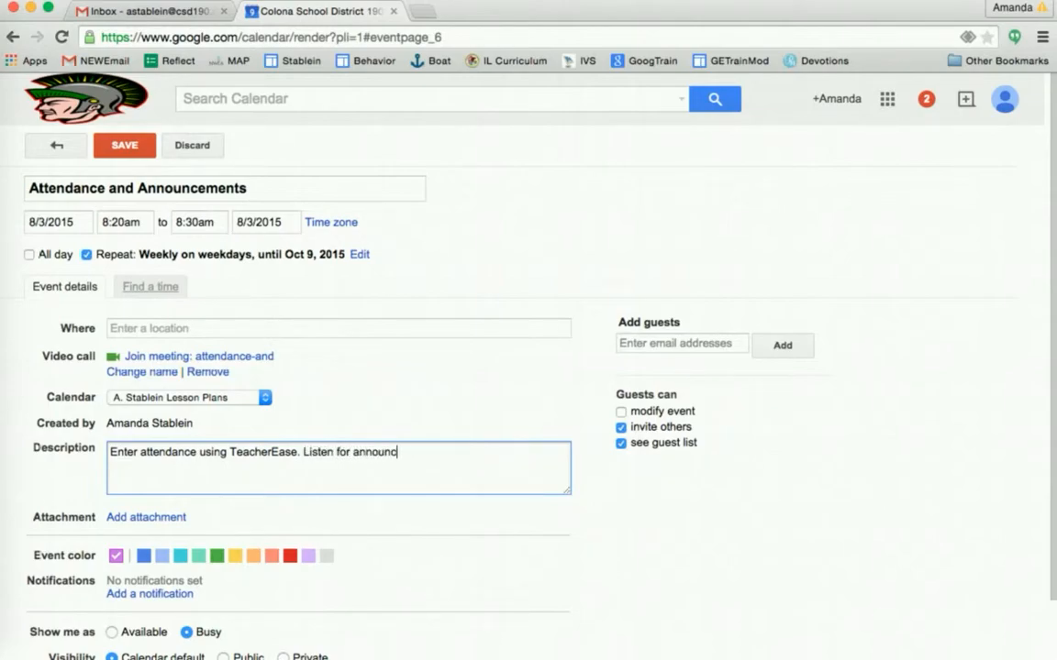
pyautogui.write('ments over intercom')
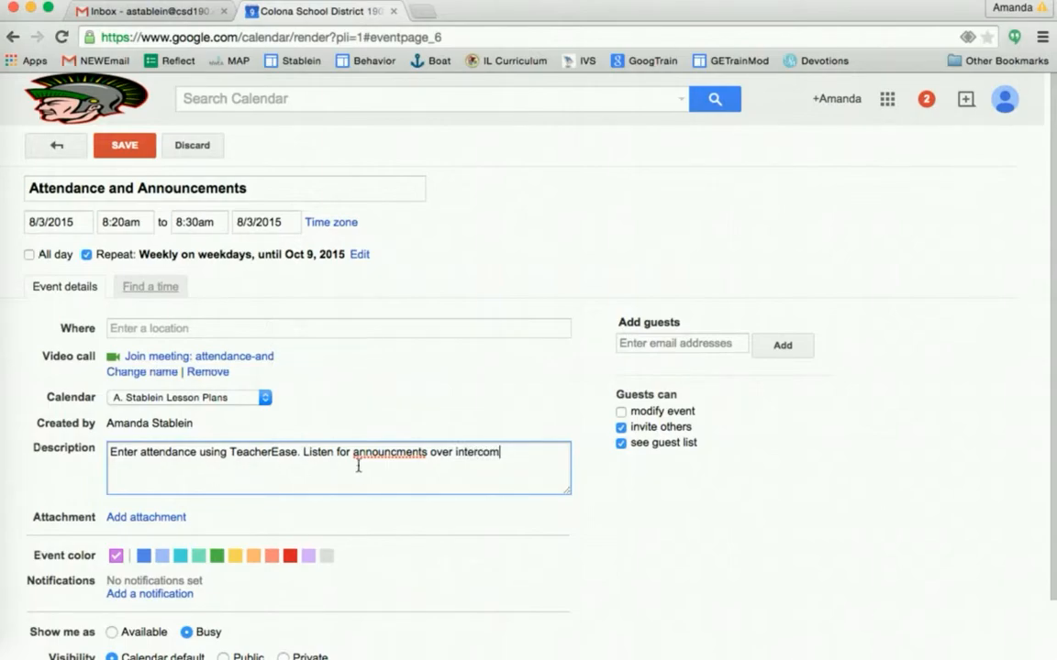
pyautogui.click(396, 452)
pyautogui.write('e')
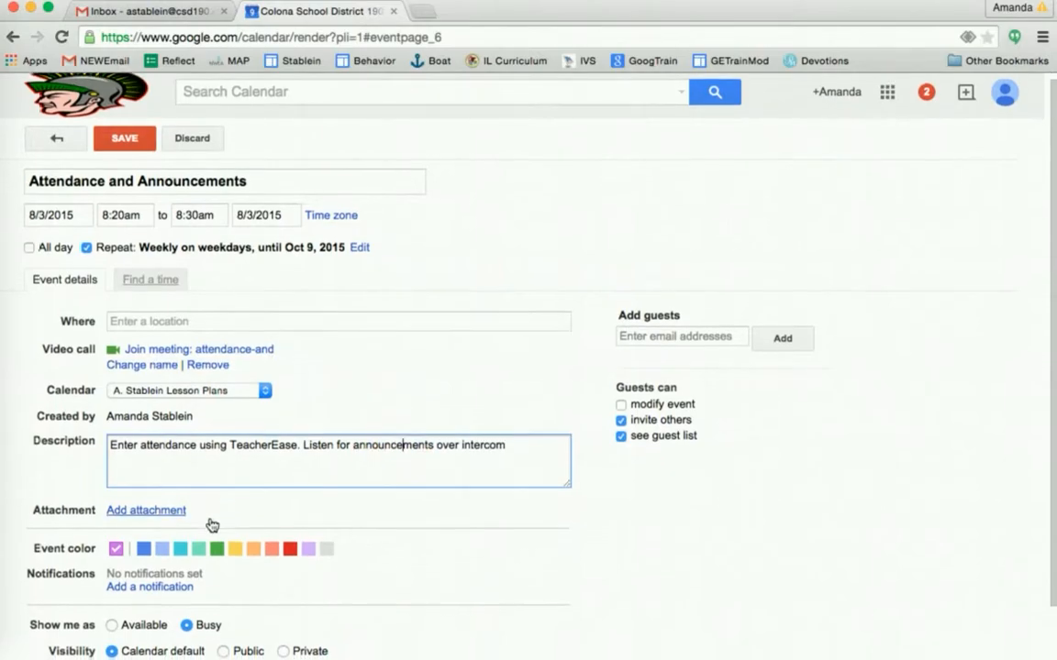
pyautogui.scroll(-2, 210, 523)
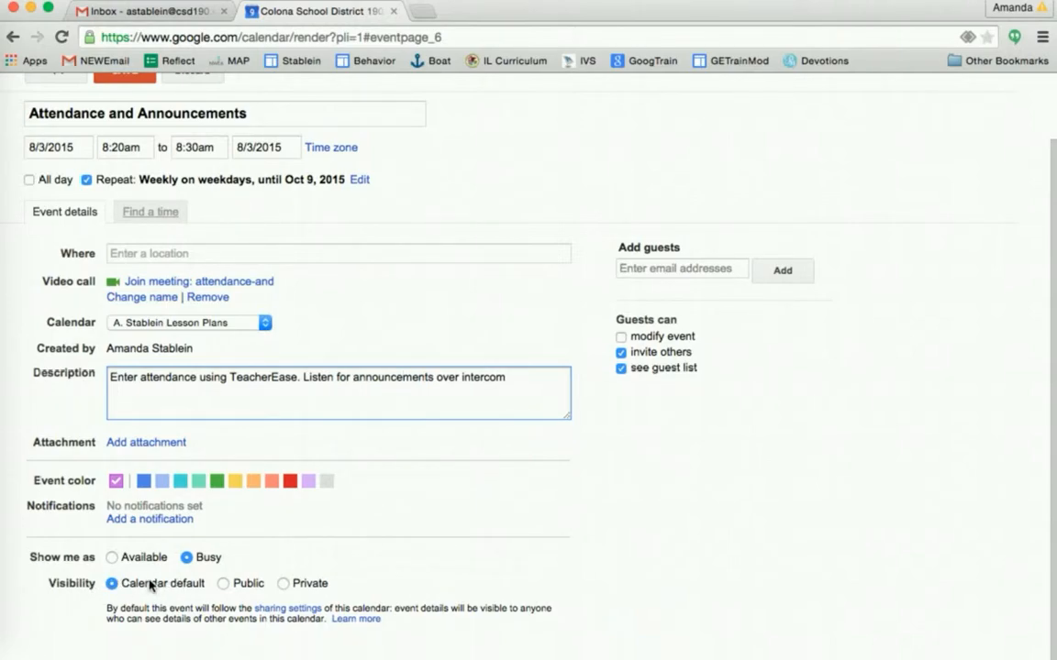
pyautogui.scroll(2, 151, 584)
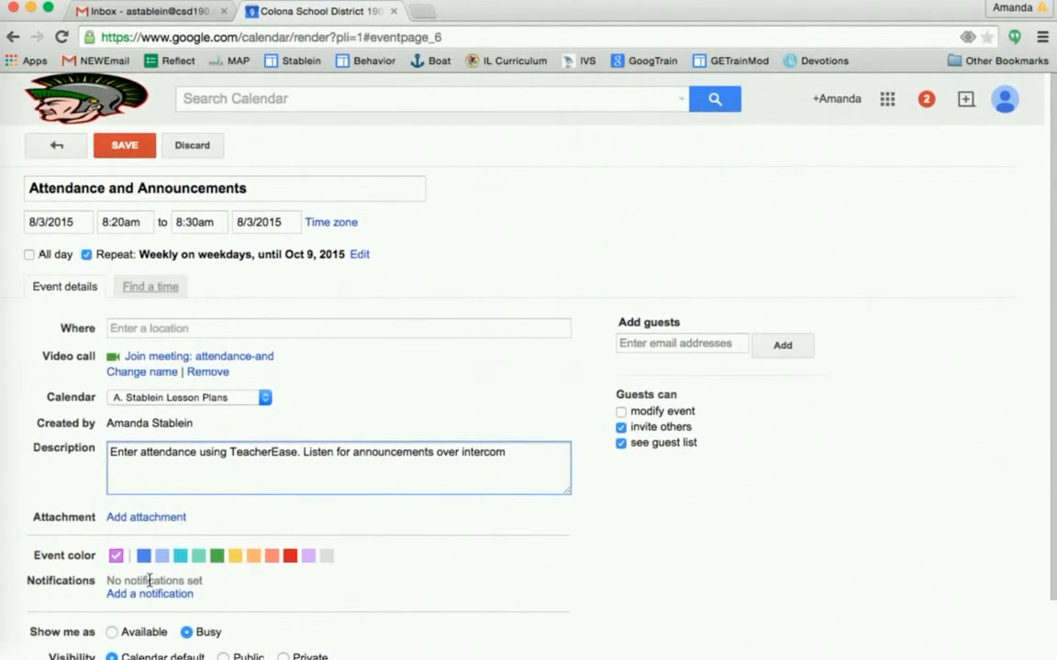
# - Save the event, then toggle the lesson-plans calendar off and on to check the 8:20 entries
pyautogui.click(124, 146)
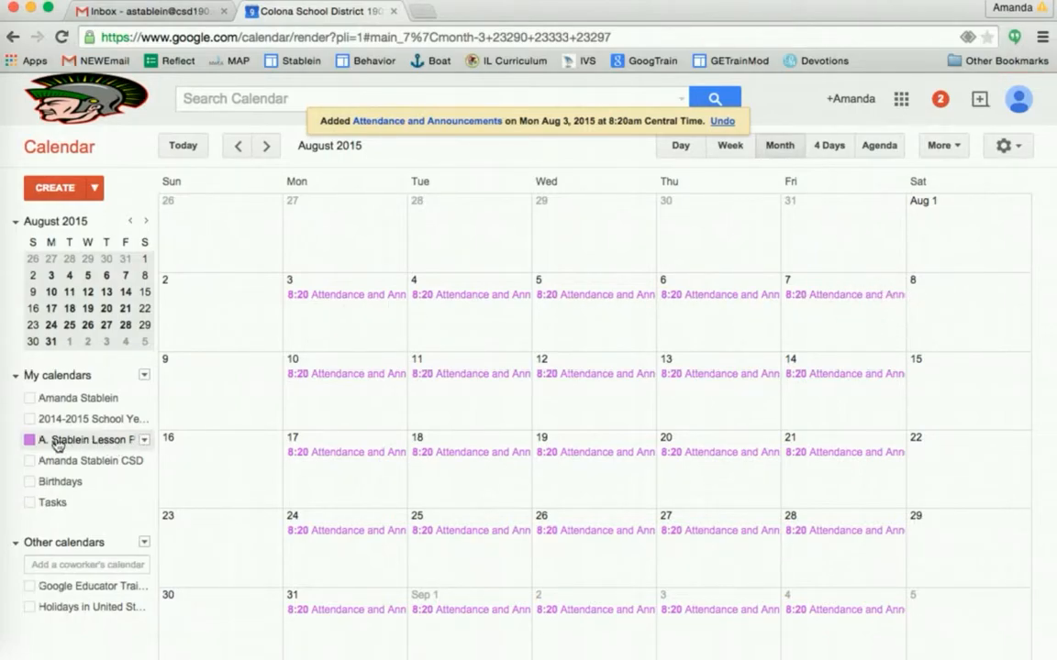
pyautogui.click(29, 441)
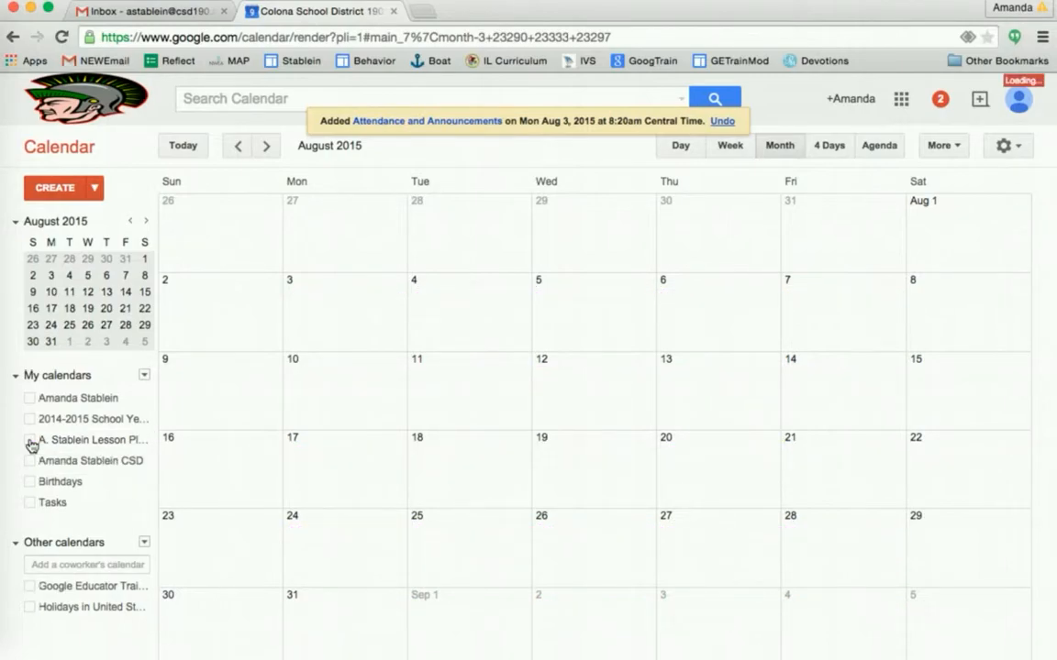
pyautogui.click(30, 444)
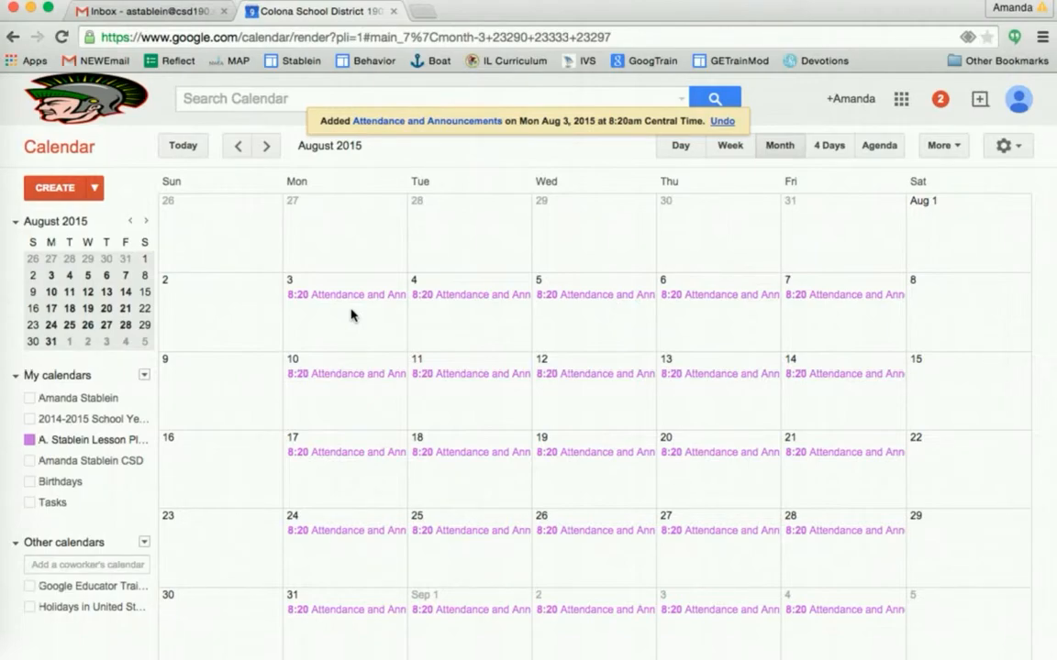
# - Start a 'Prep Period' event on Monday, August 3 and open its full editor
pyautogui.click(350, 314)
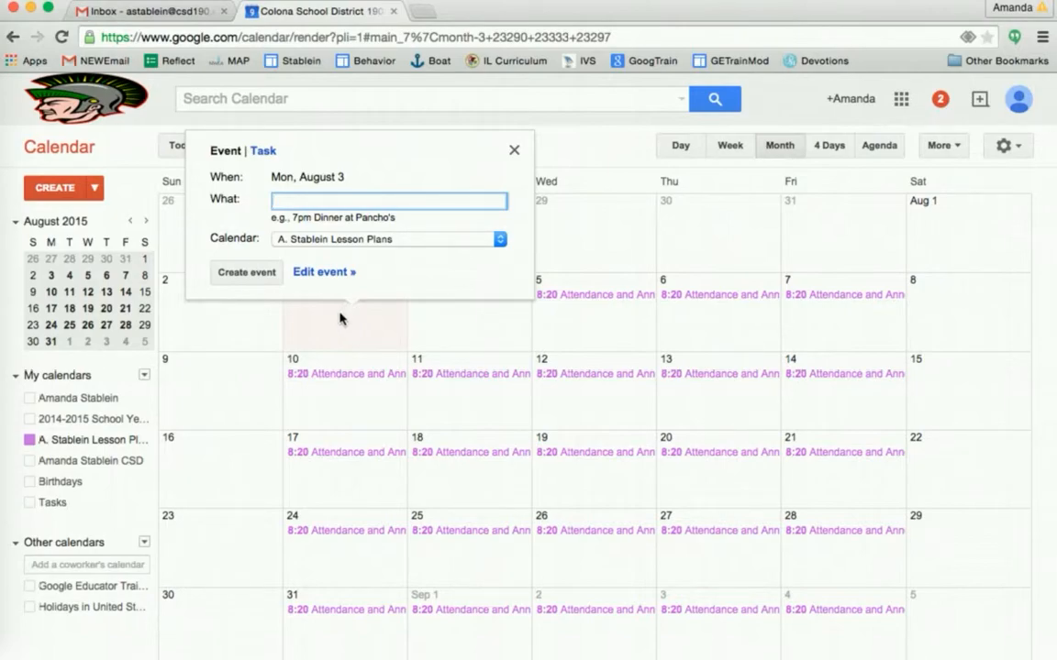
pyautogui.write('Prep Period')
pyautogui.click(318, 275)
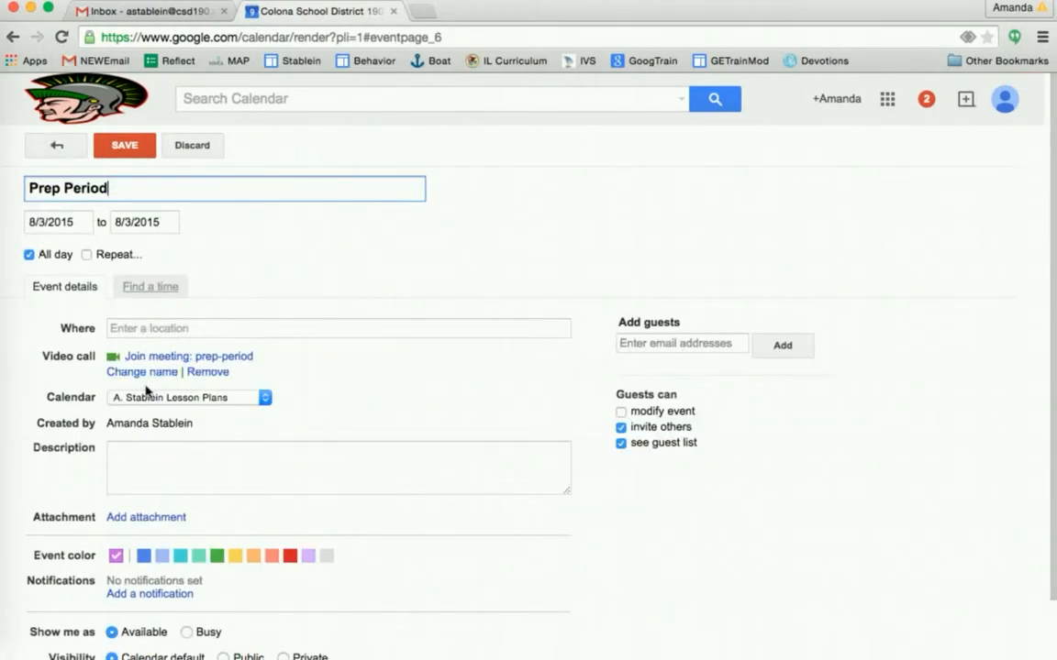
pyautogui.click(128, 462)
pyautogui.scroll(-3, 128, 461)
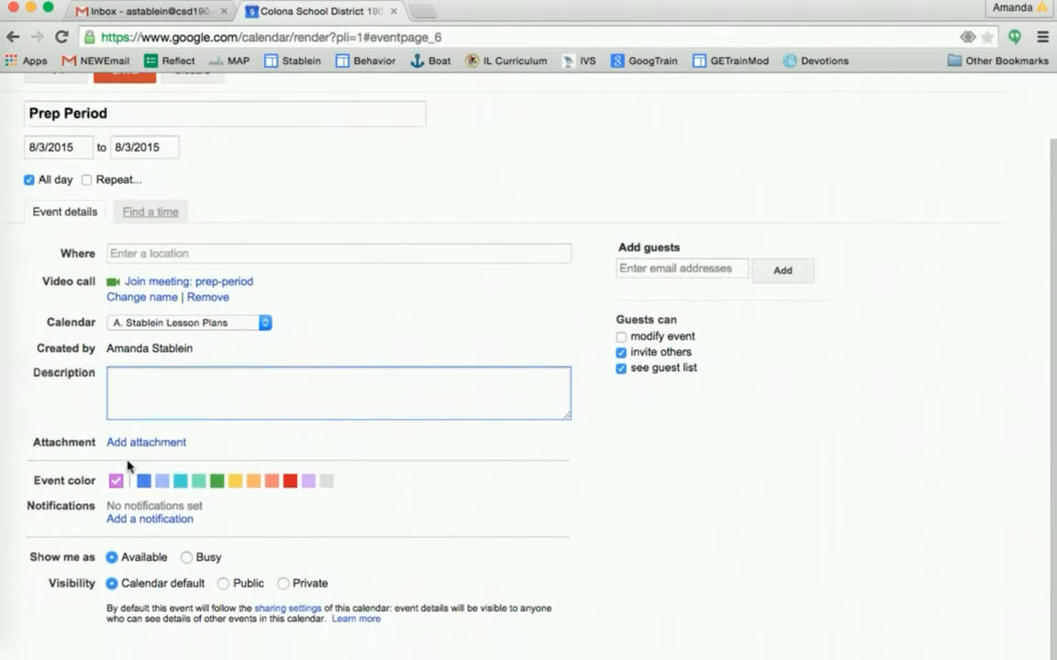
# - Make Prep Period timed, starting at 11:00am, and clear the end time
pyautogui.click(29, 213)
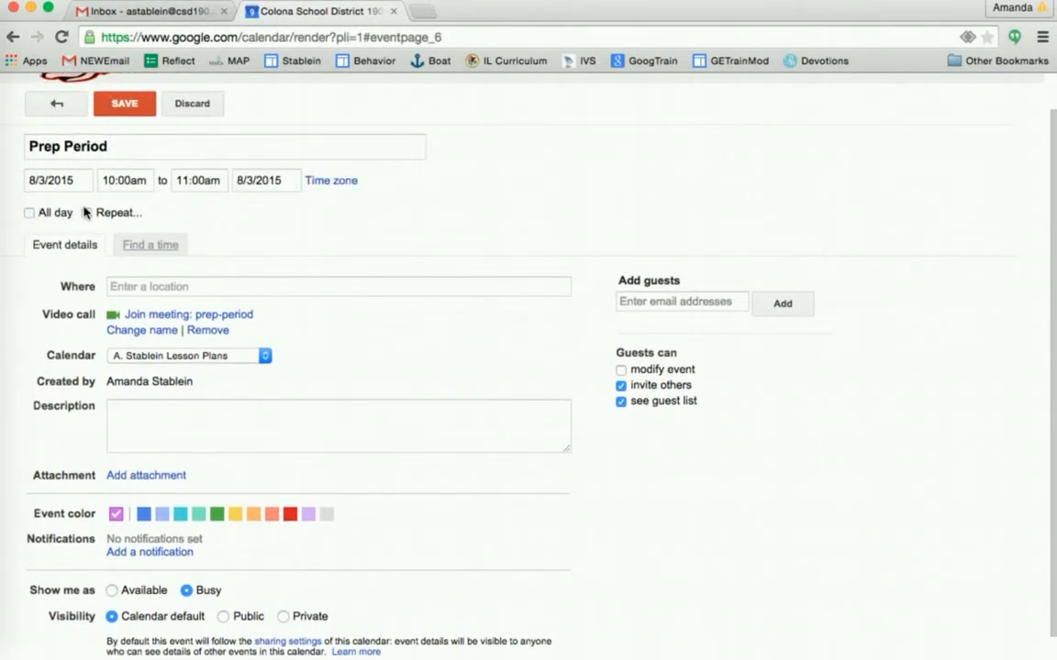
pyautogui.click(101, 181)
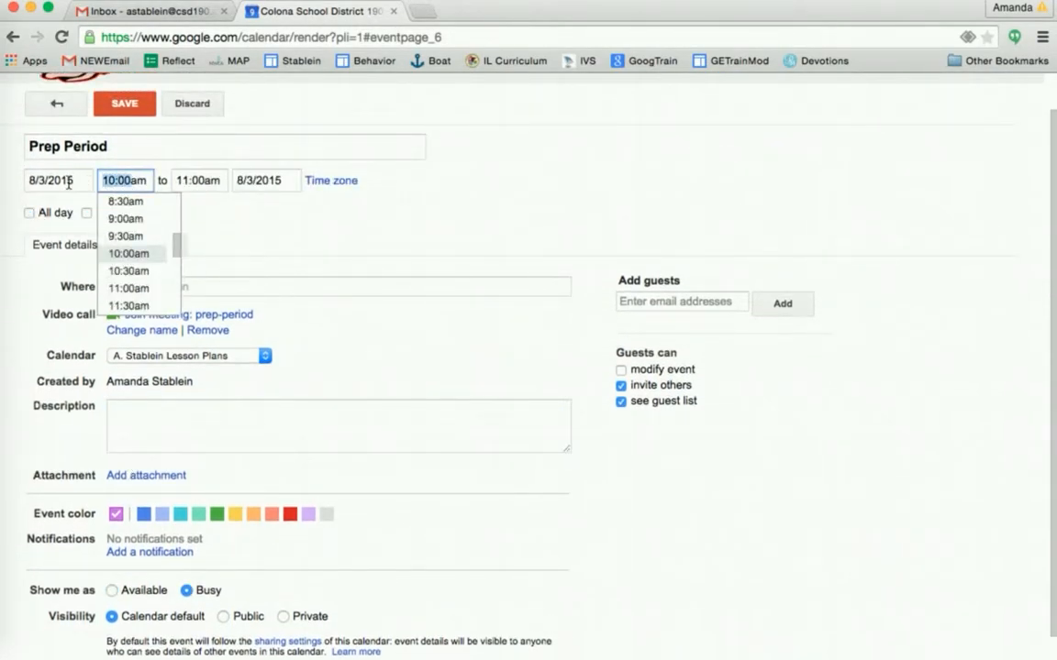
pyautogui.write('11:0')
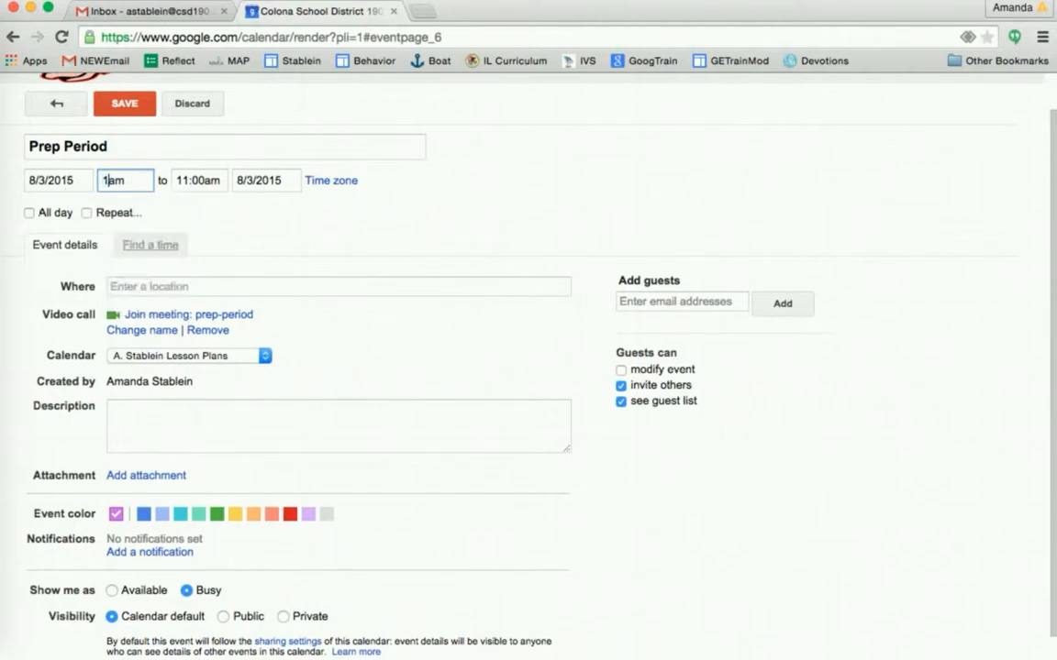
pyautogui.write('0')
pyautogui.click(203, 181)
pyautogui.press('BackSpace')
pyautogui.press('BackSpace')
pyautogui.press('BackSpace')
pyautogui.press('BackSpace')
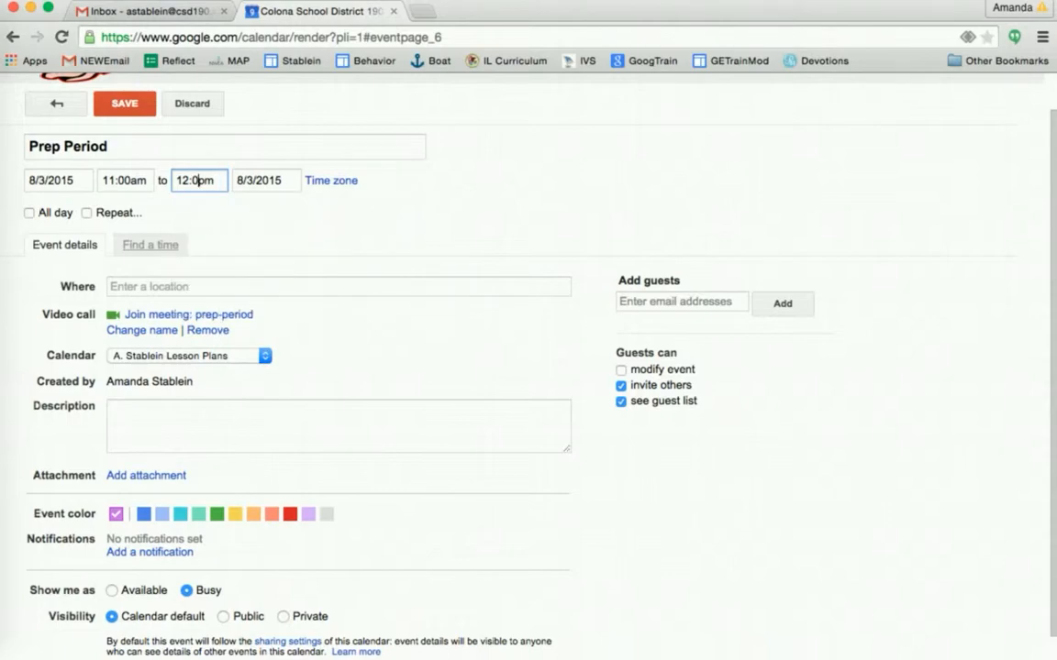
# - End Prep Period at 11:30, repeat it every weekday until October 9, 2015, and save
pyautogui.write('1:30')
pyautogui.click(86, 213)
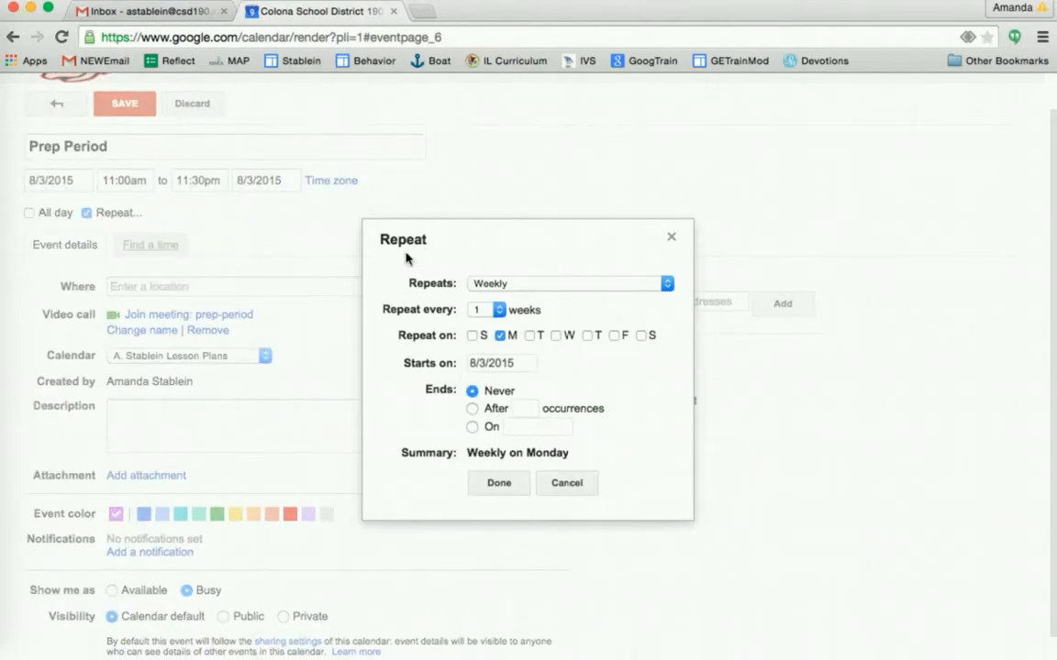
pyautogui.click(488, 287)
pyautogui.click(503, 242)
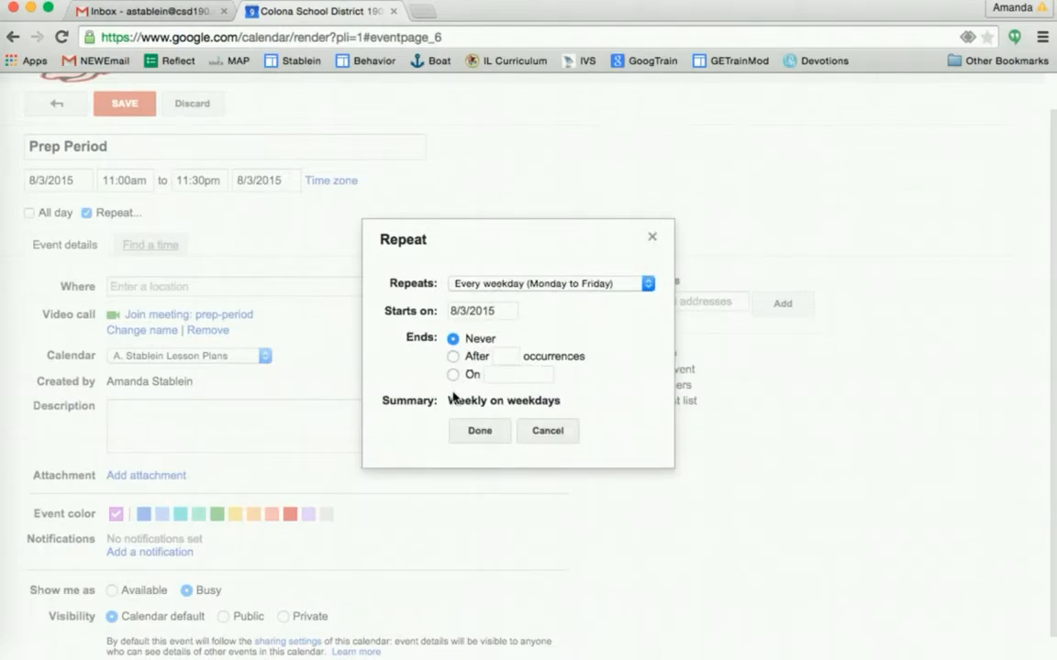
pyautogui.click(453, 377)
pyautogui.click(516, 374)
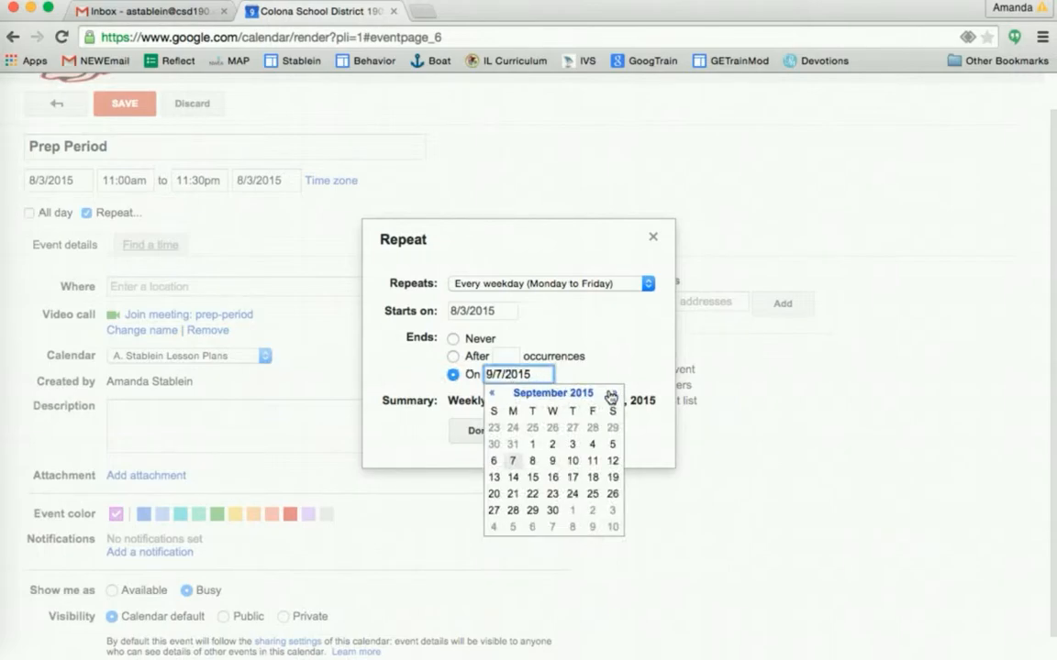
pyautogui.click(611, 395)
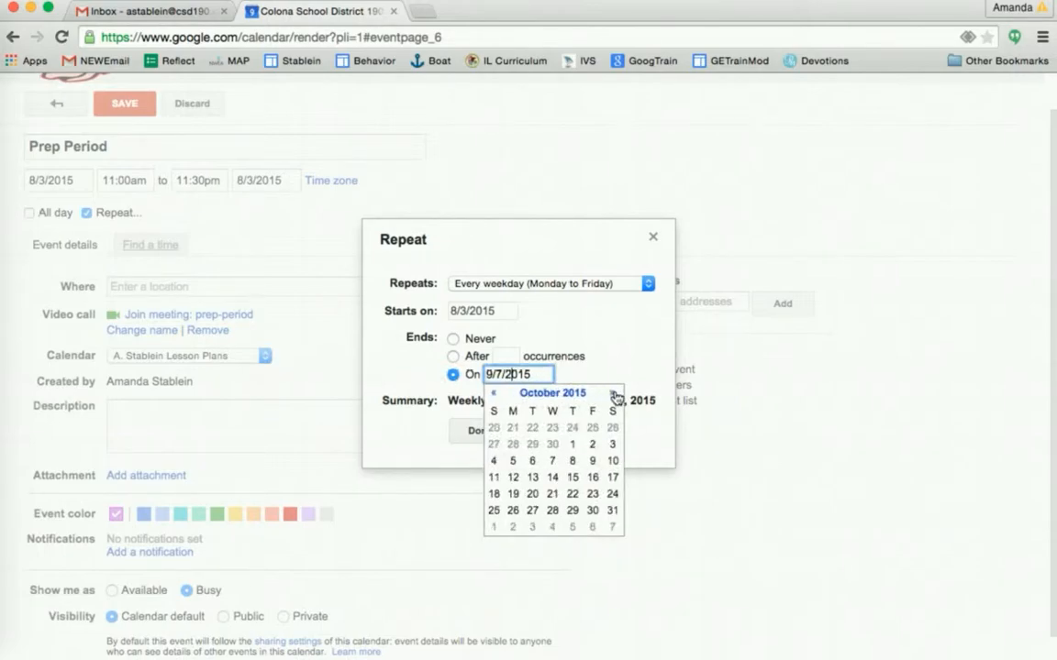
pyautogui.click(594, 461)
pyautogui.click(480, 431)
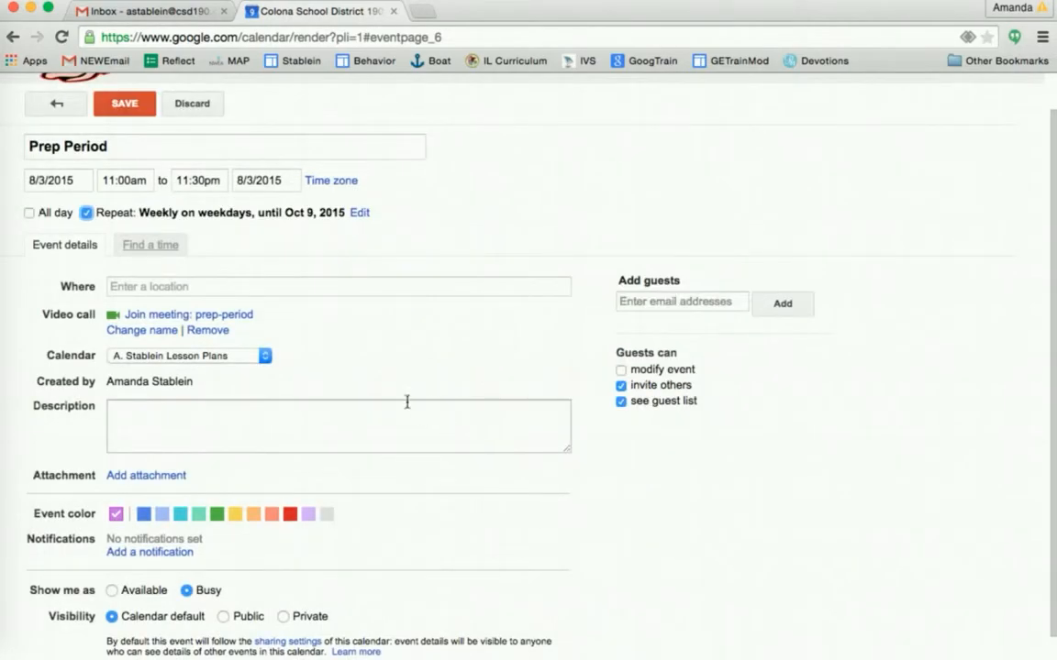
pyautogui.click(127, 106)
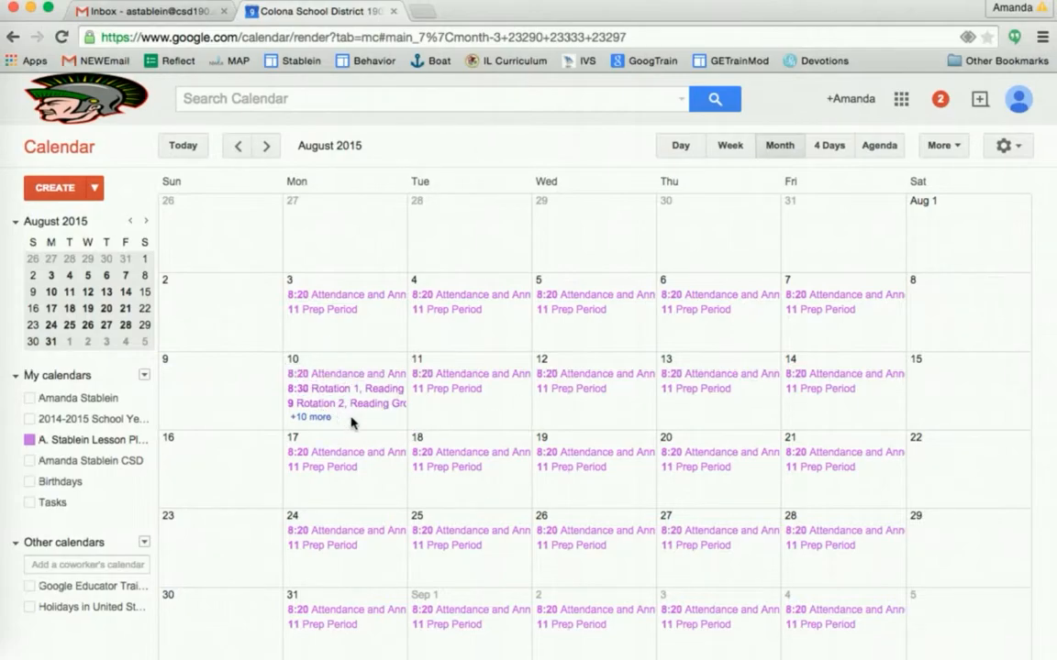
# - Switch to the Agenda view and collapse the Rotation 2 and Restroom Break details
pyautogui.click(876, 147)
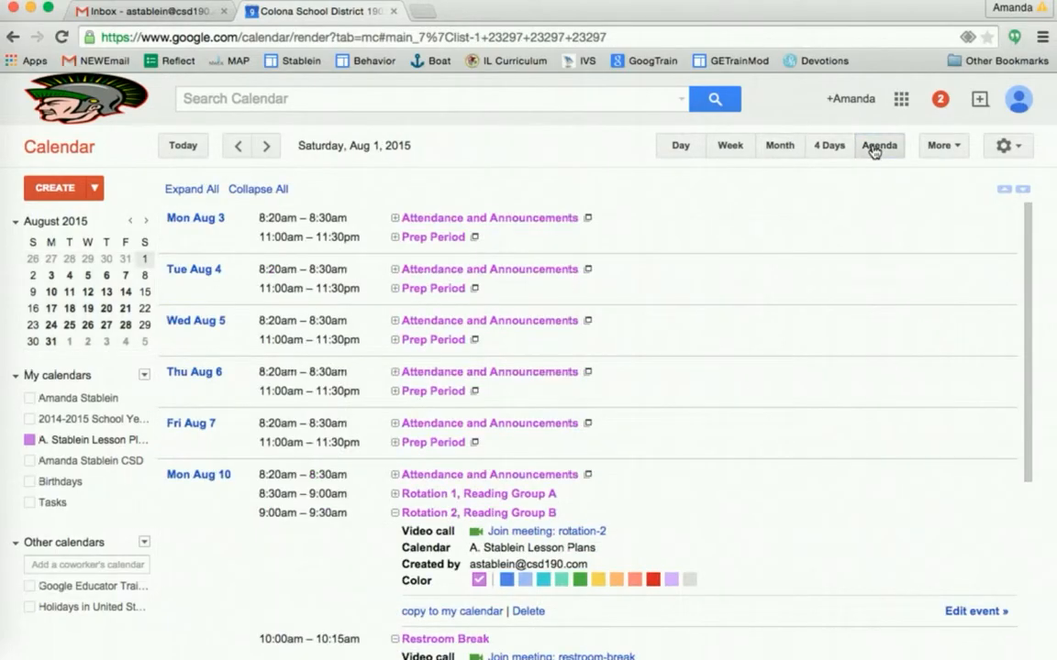
pyautogui.scroll(-2, 746, 441)
pyautogui.scroll(-2, 745, 441)
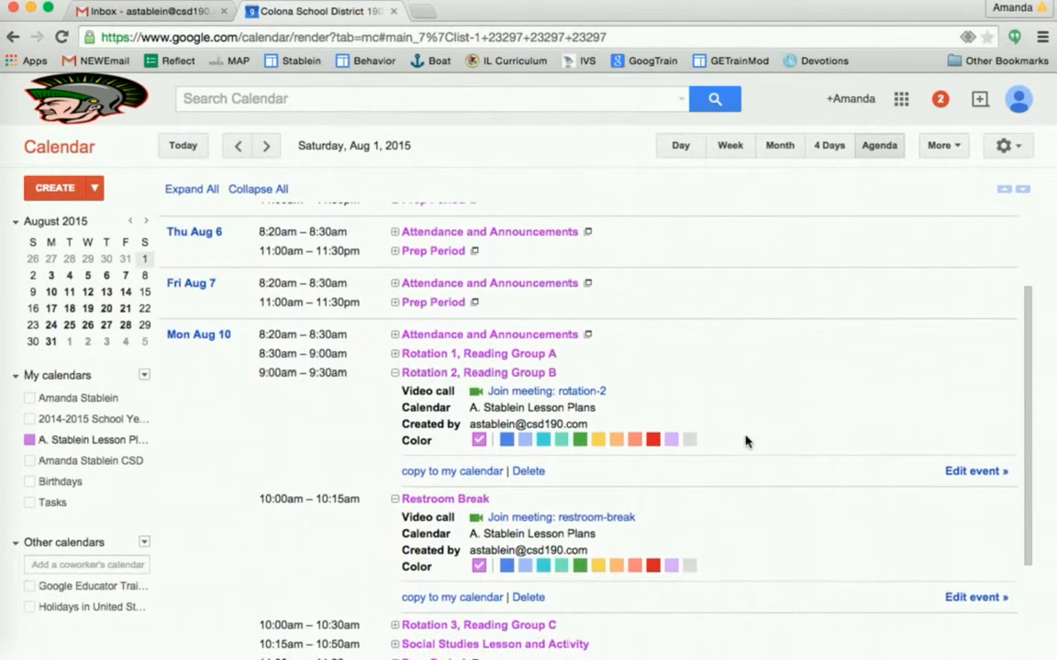
pyautogui.click(394, 374)
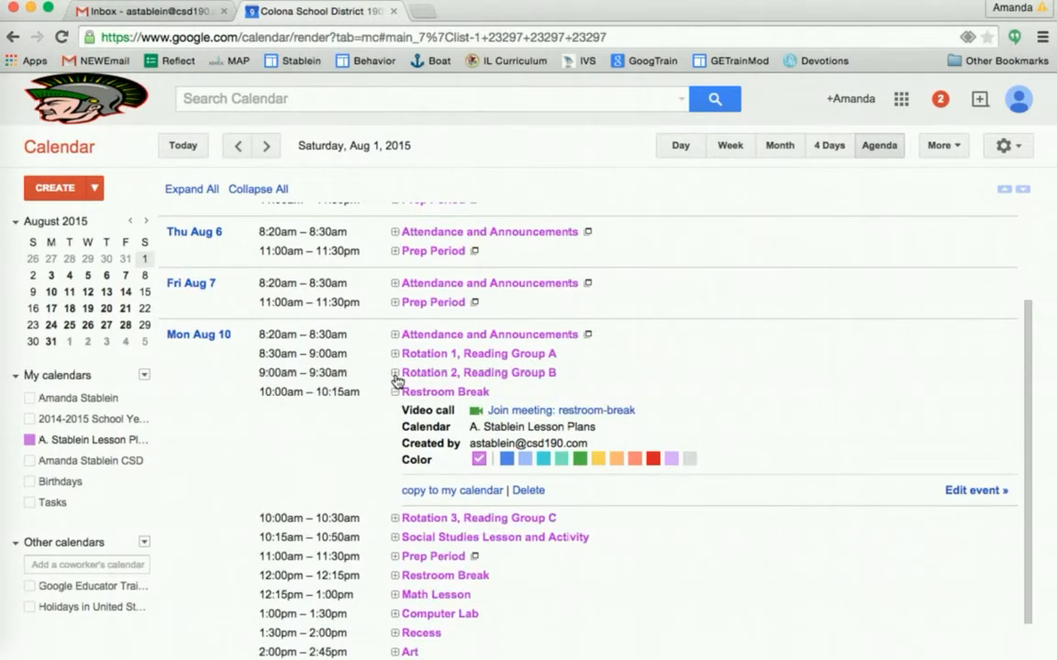
pyautogui.click(394, 392)
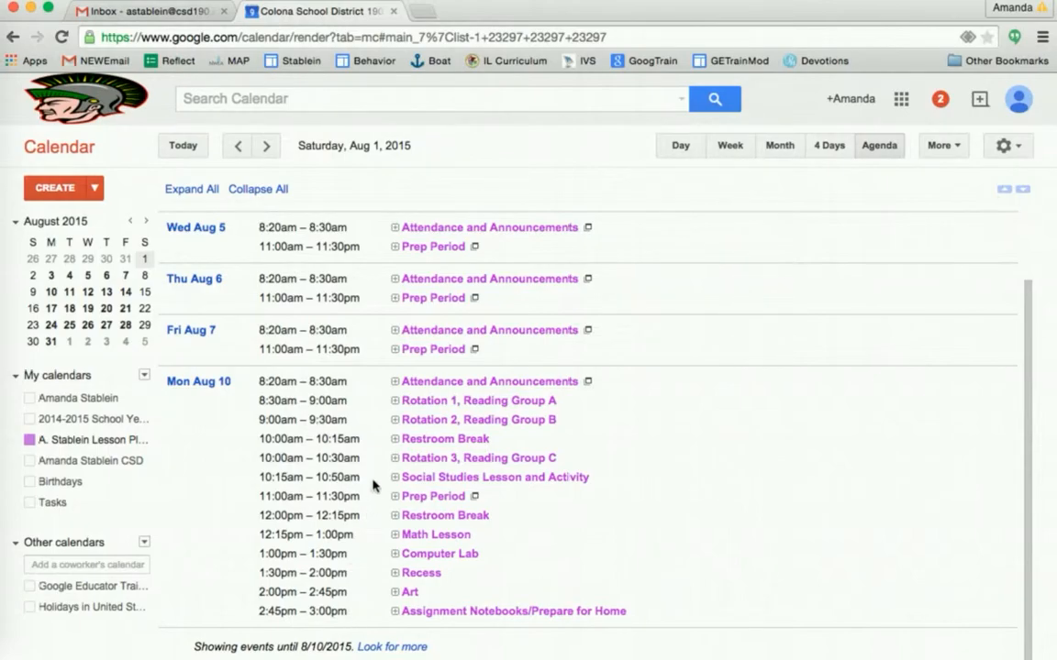
# - Expand the details of Monday Aug 10's Rotation 2, Reading Group B
pyautogui.click(396, 383)
pyautogui.click(395, 383)
pyautogui.click(459, 425)
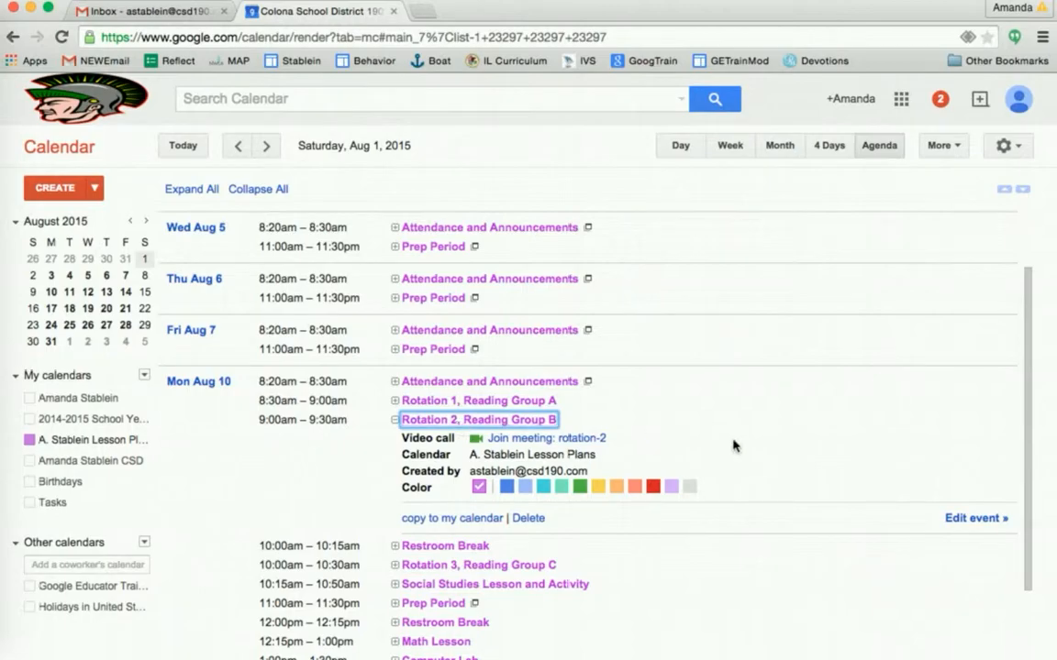
pyautogui.click(979, 520)
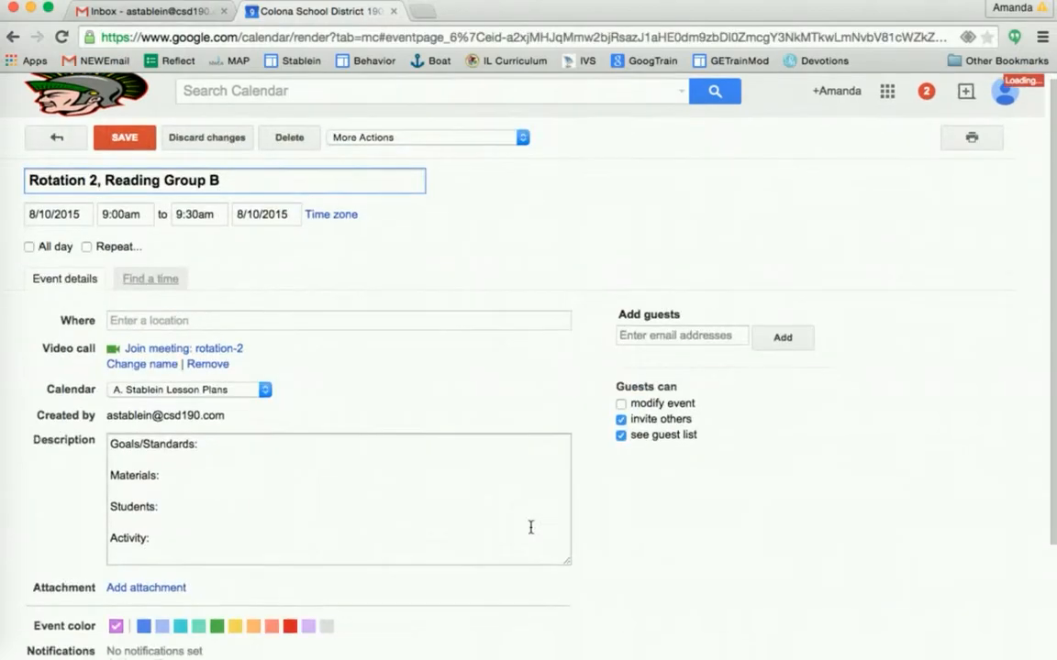
pyautogui.scroll(-3, 531, 529)
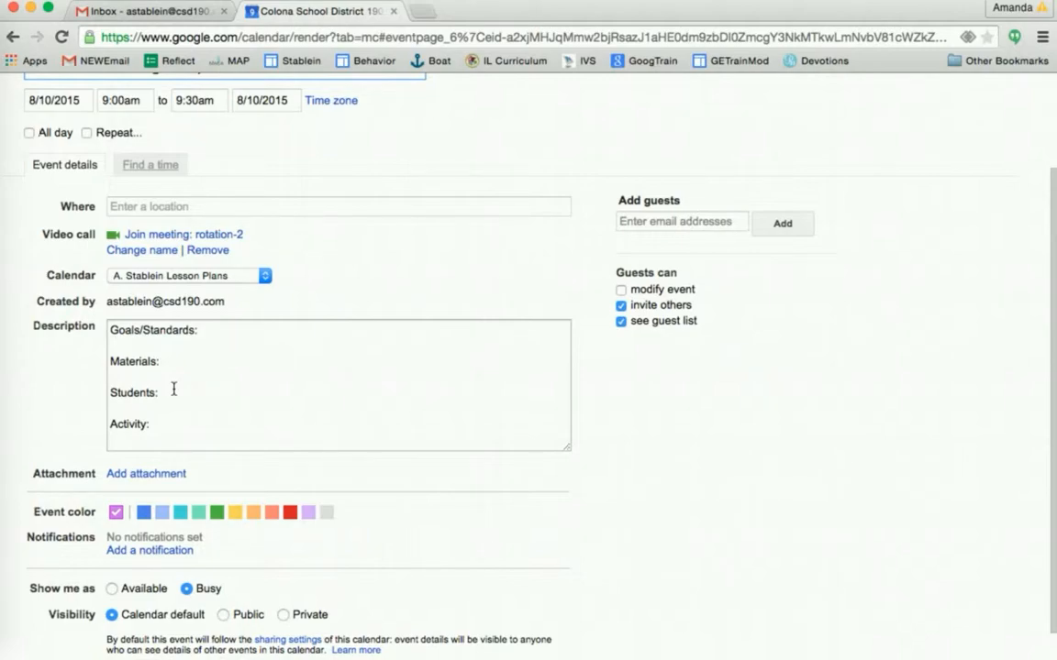
pyautogui.scroll(-2, 173, 389)
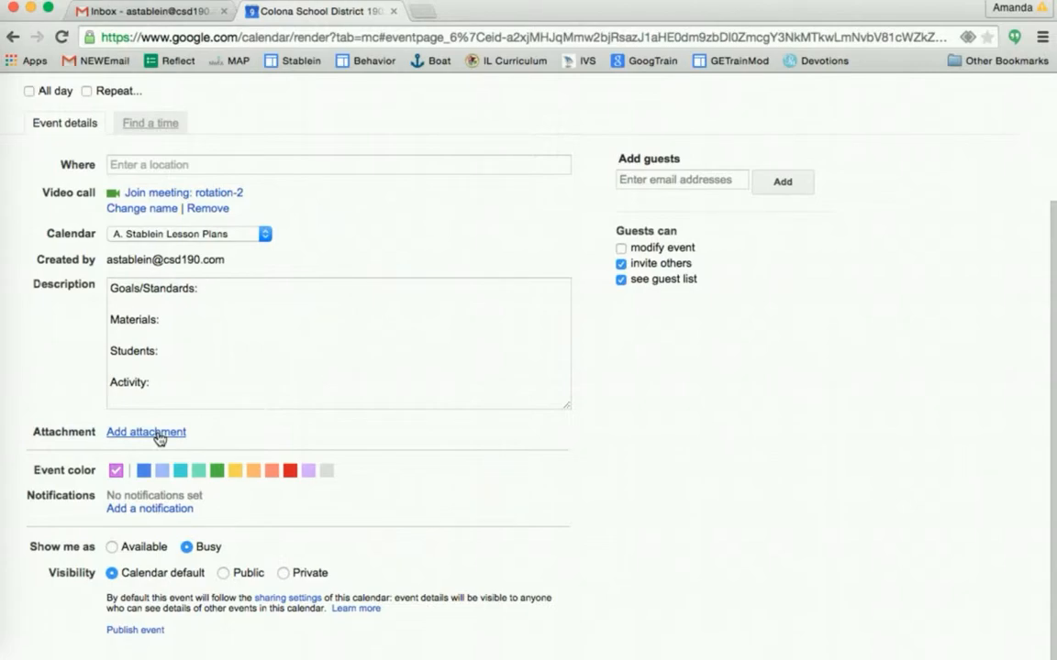
pyautogui.scroll(3, 157, 438)
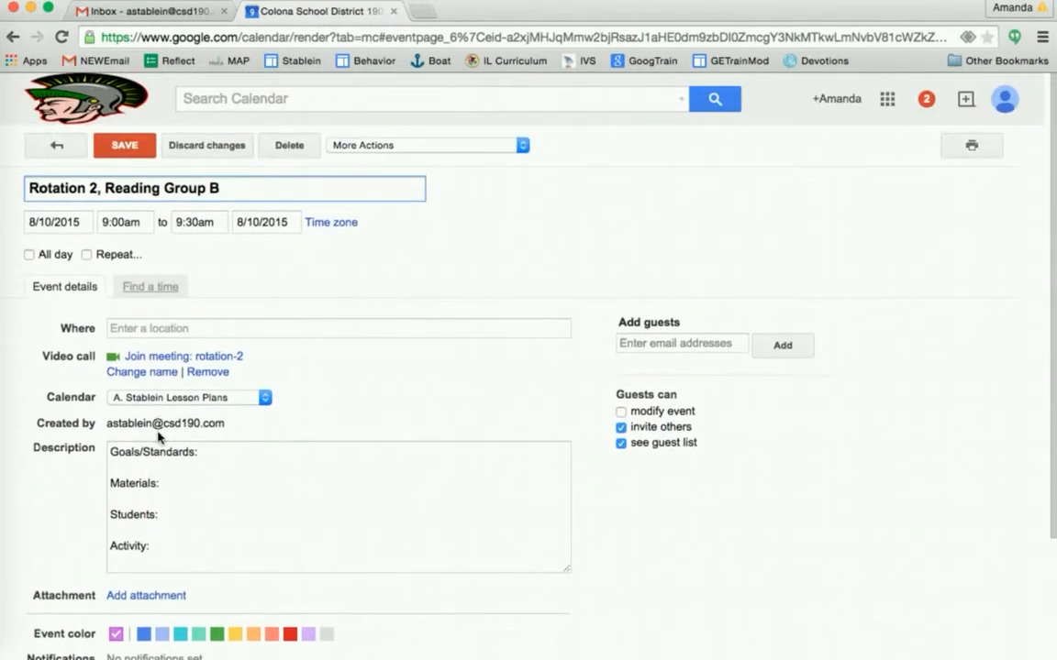
pyautogui.click(135, 148)
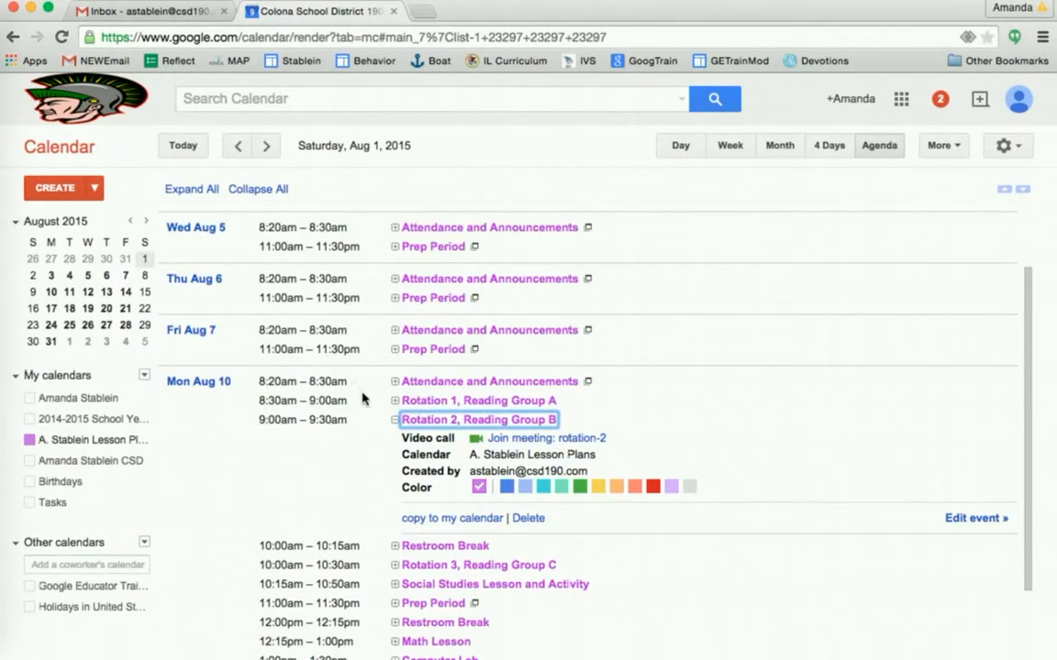
# - Collapse the Rotation 2, Reading Group B details on Monday Aug 10
pyautogui.click(394, 421)
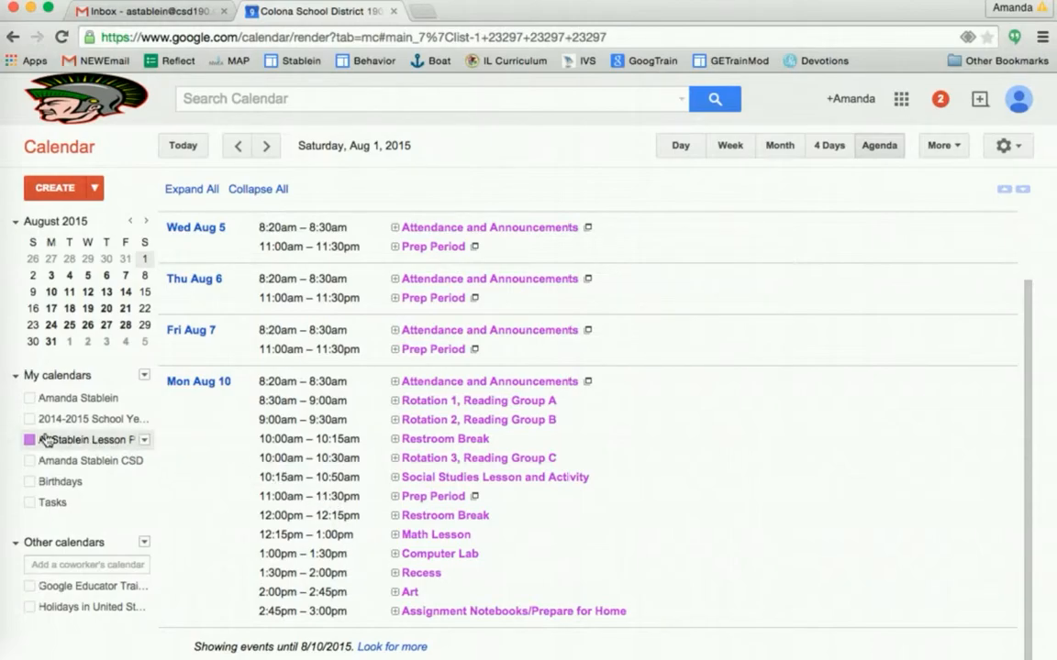
# - Remove a colleague from the lesson plans calendar's sharing list
pyautogui.click(144, 442)
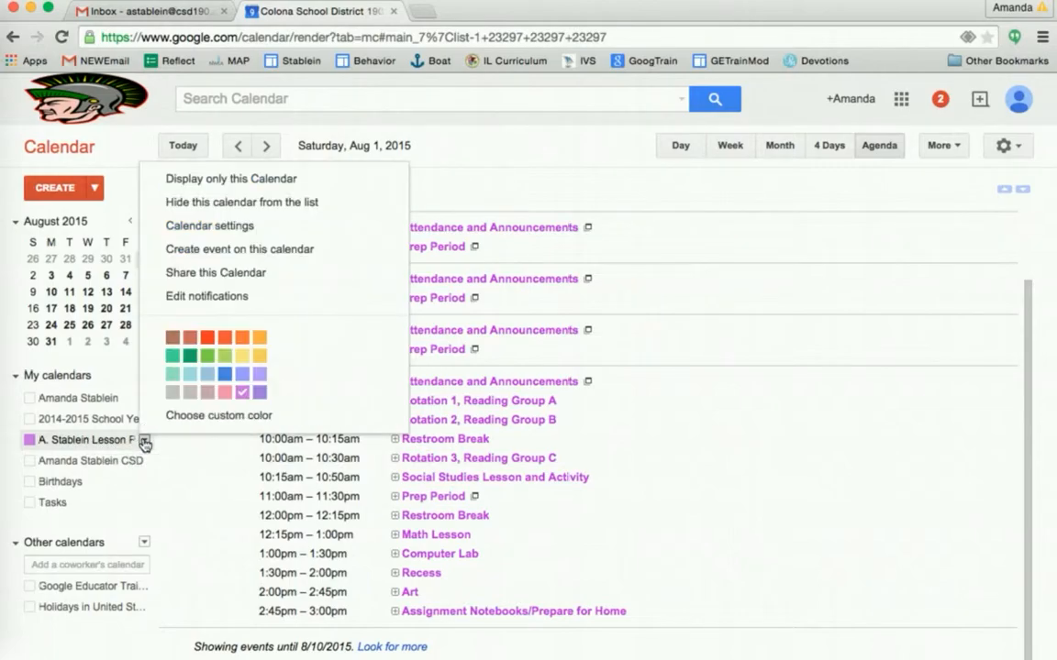
pyautogui.click(210, 275)
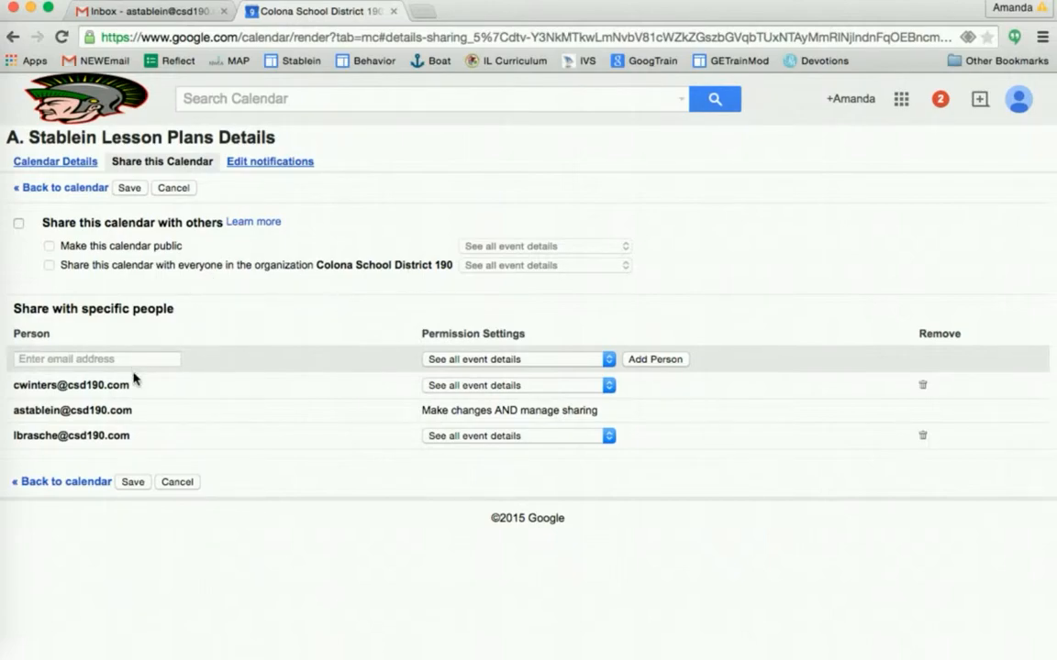
pyautogui.click(923, 386)
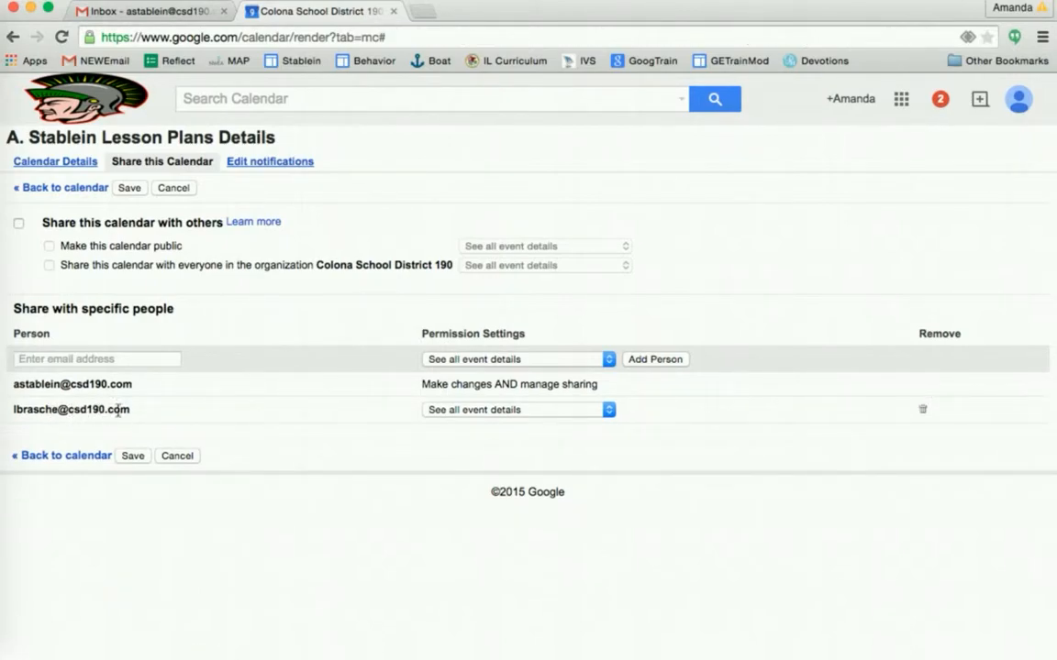
# - Re-add the colleague's e-mail address with see-all-event-details access and save the sharing settings
pyautogui.click(151, 359)
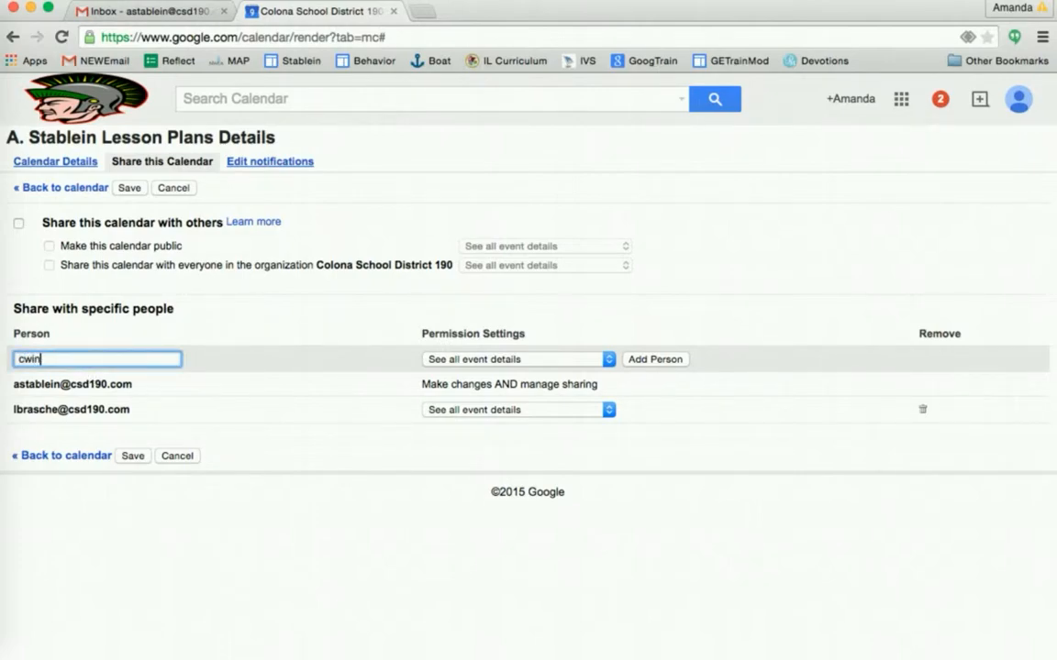
pyautogui.press('Return')
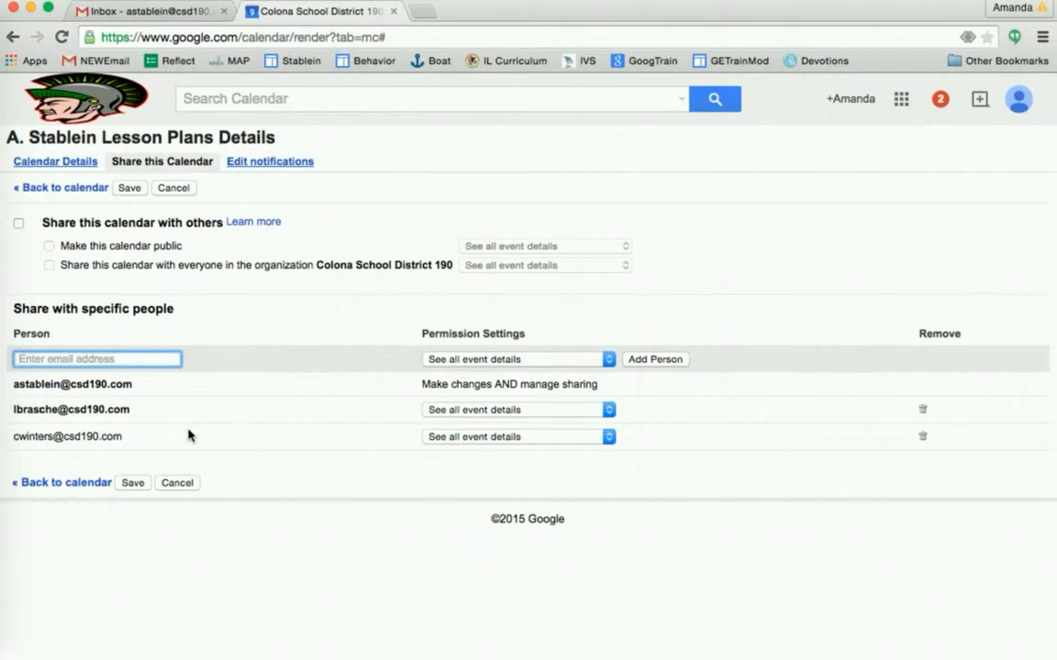
pyautogui.click(133, 483)
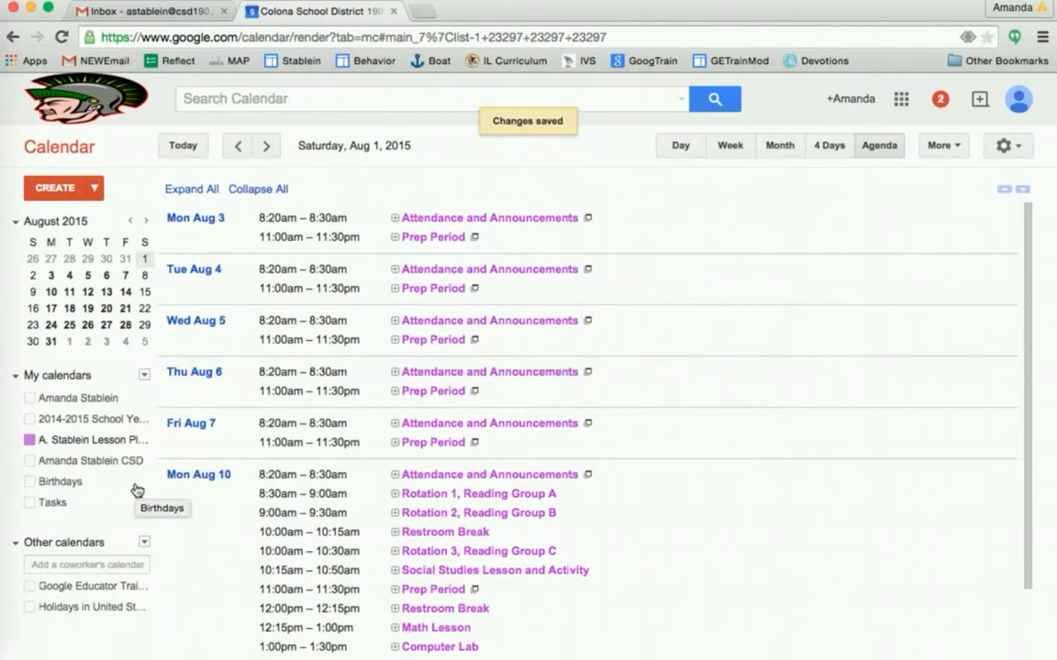
# - Go from the lesson plans calendar's sharing page to Calendar Details and highlight its Calendar ID
pyautogui.click(144, 441)
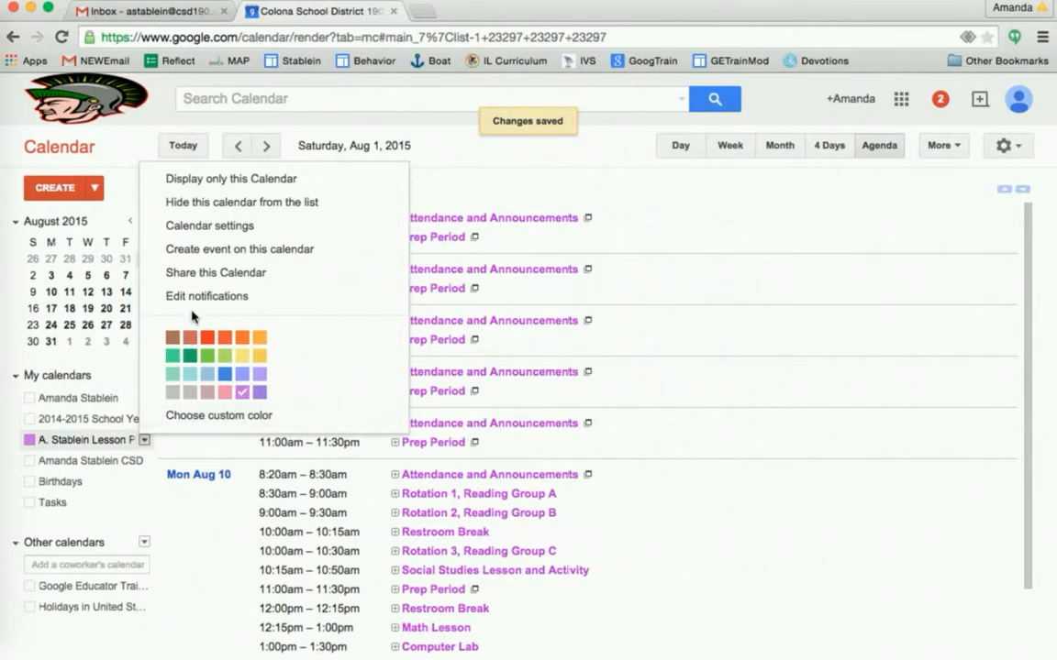
pyautogui.click(197, 274)
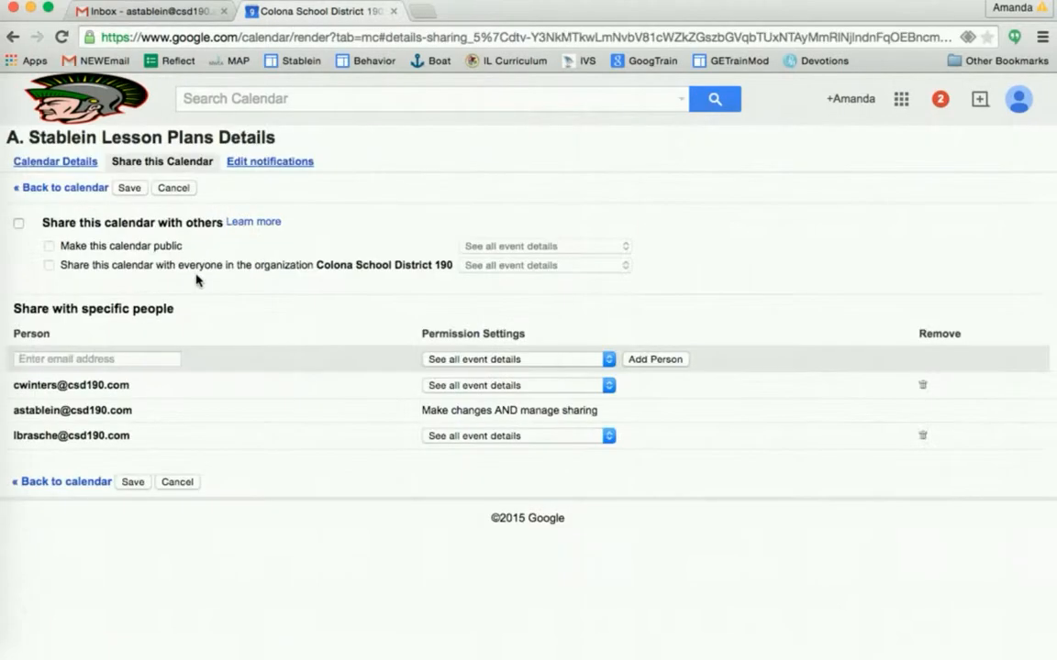
pyautogui.click(50, 165)
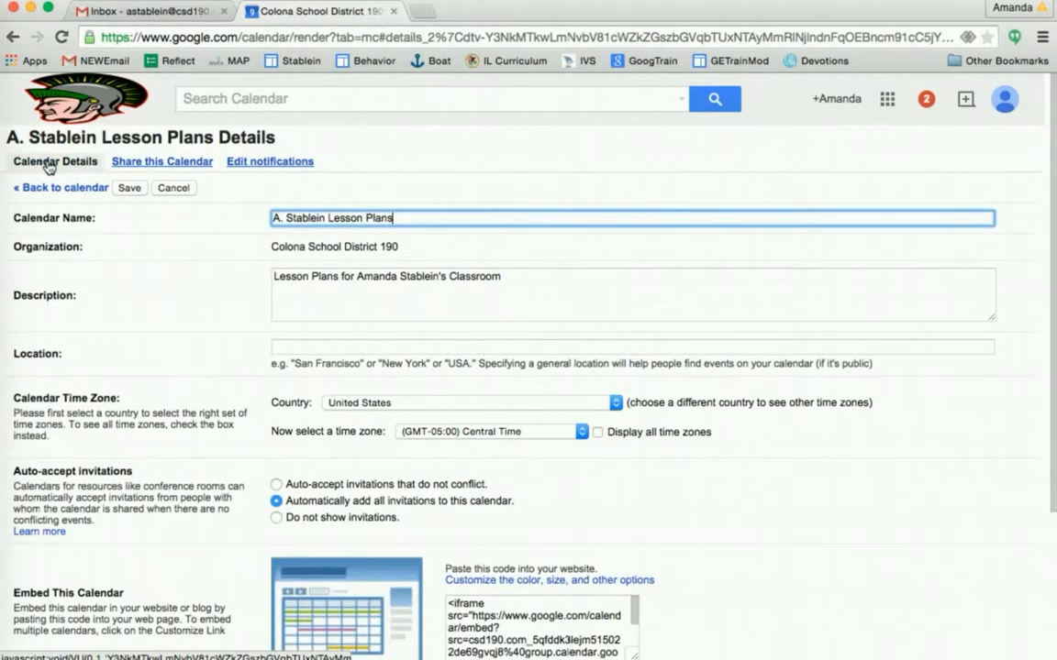
pyautogui.scroll(-3, 209, 467)
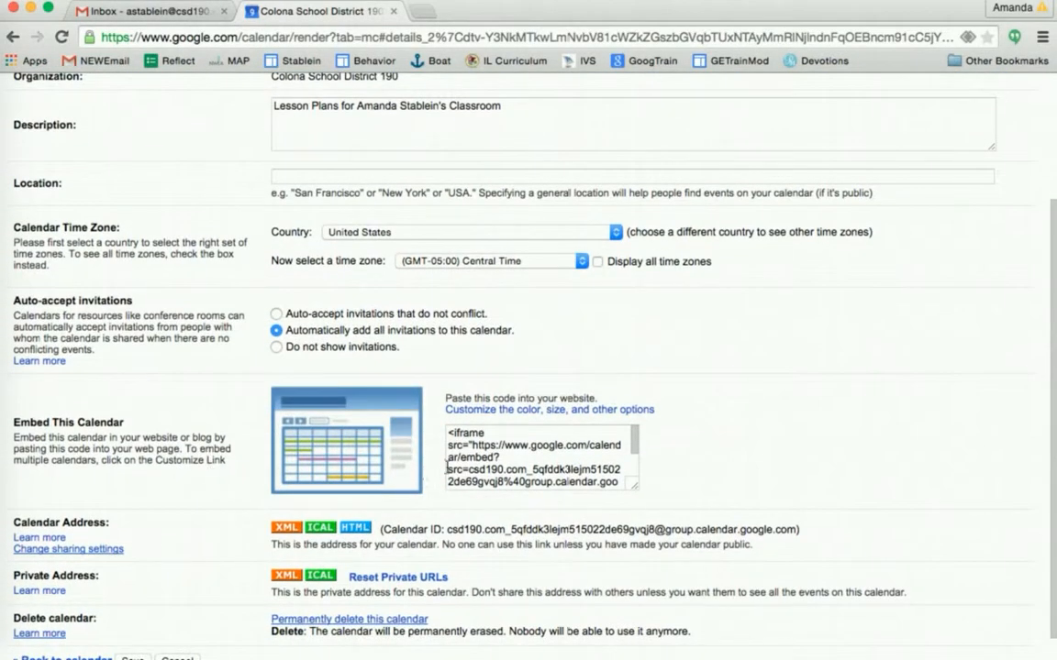
pyautogui.click(468, 444)
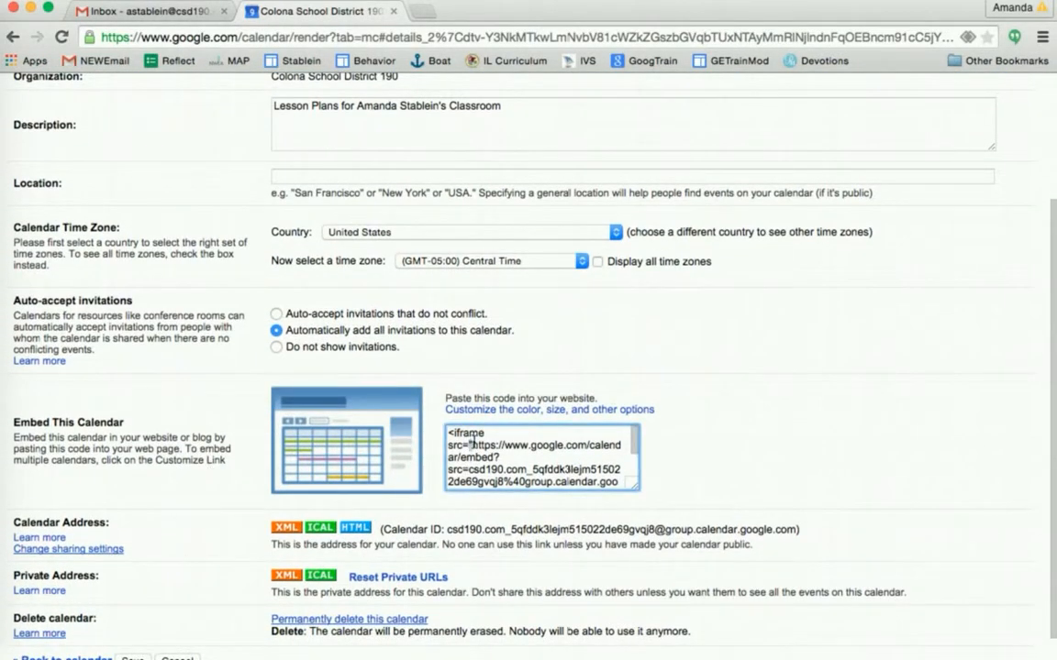
pyautogui.scroll(-3, 472, 443)
pyautogui.scroll(4, 496, 454)
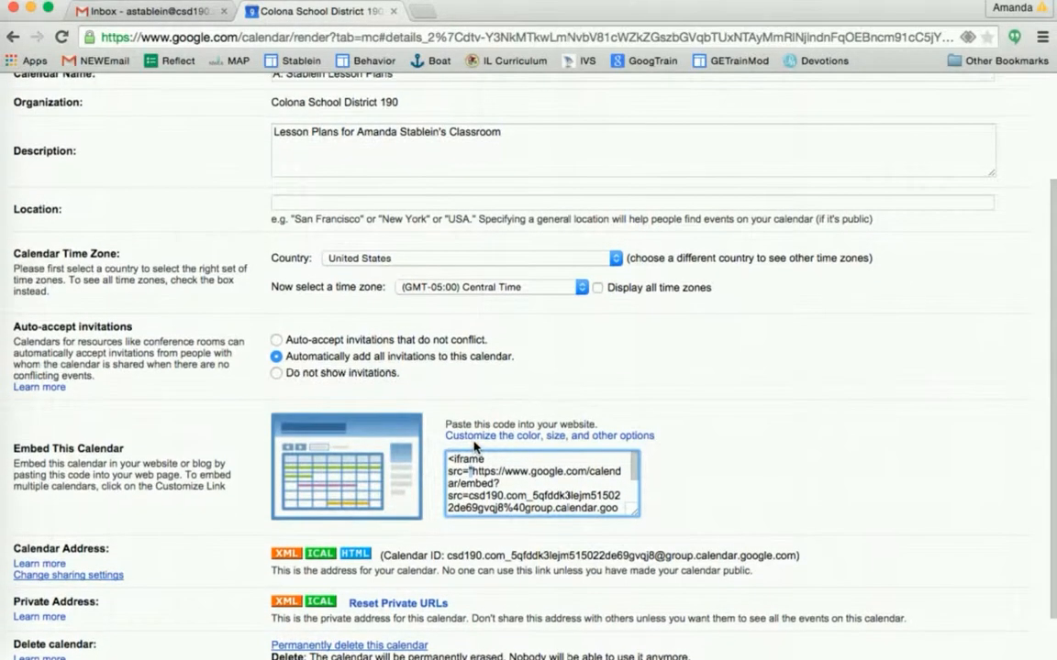
pyautogui.scroll(-2, 686, 483)
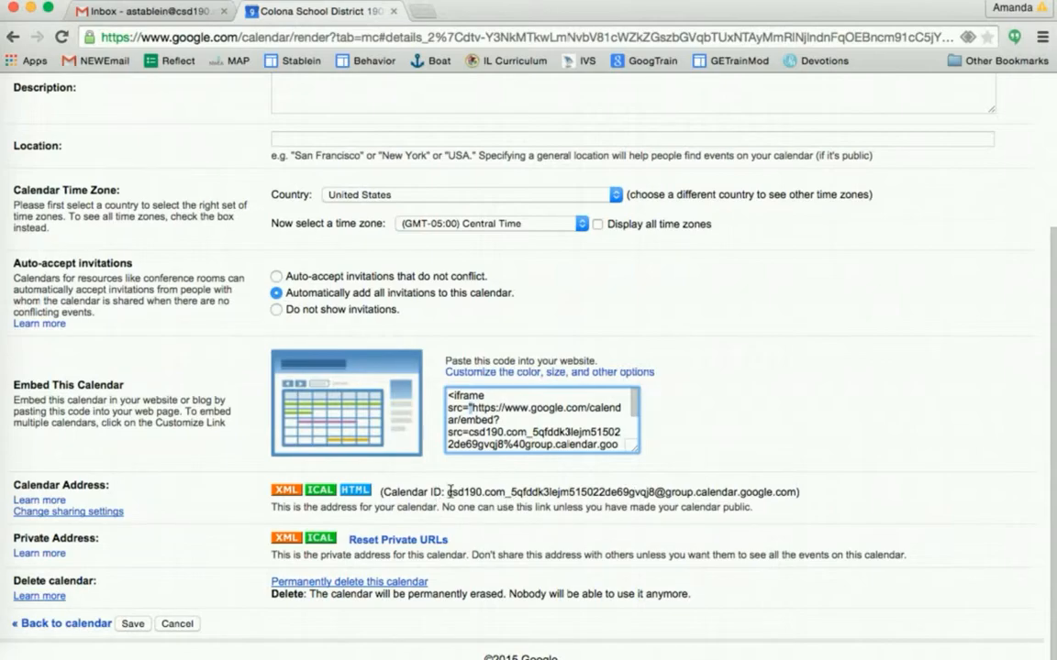
pyautogui.moveTo(448, 491); pyautogui.dragTo(796, 497)
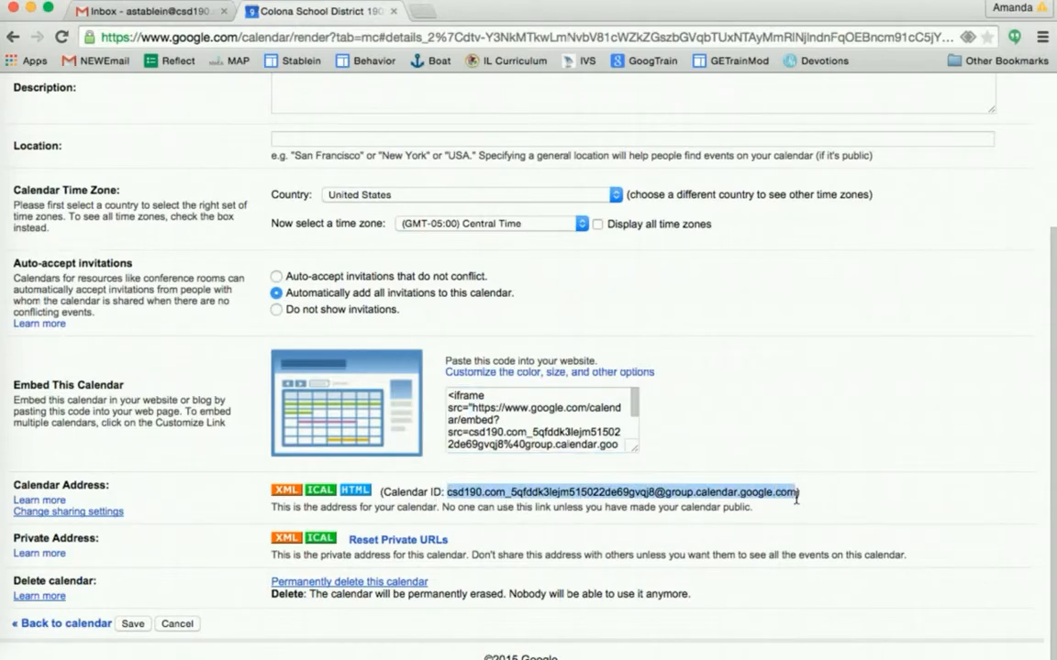